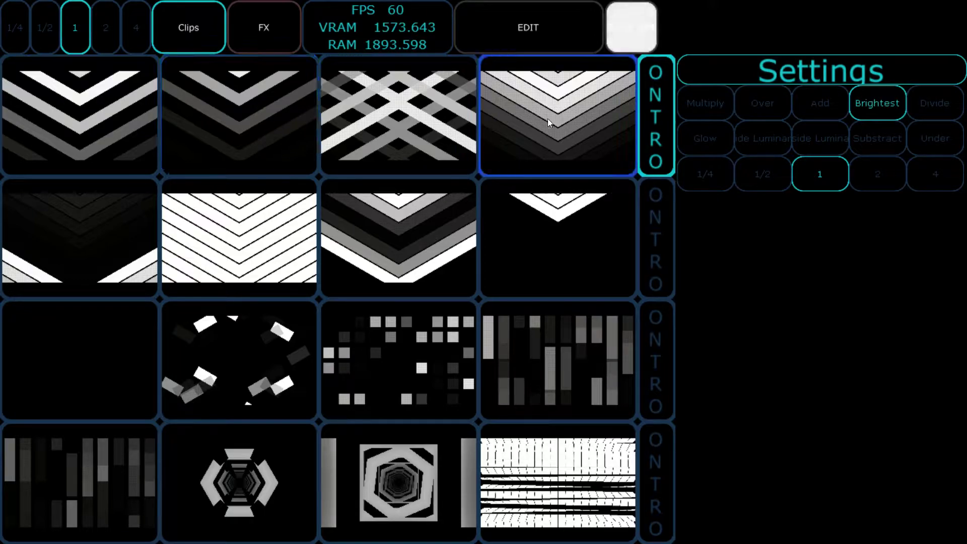
- Launch the row 1 column 1, row 2 column 2 and row 3 column 4 clips so they blend
{"action": "left_click", "coordinate": [126, 120]}
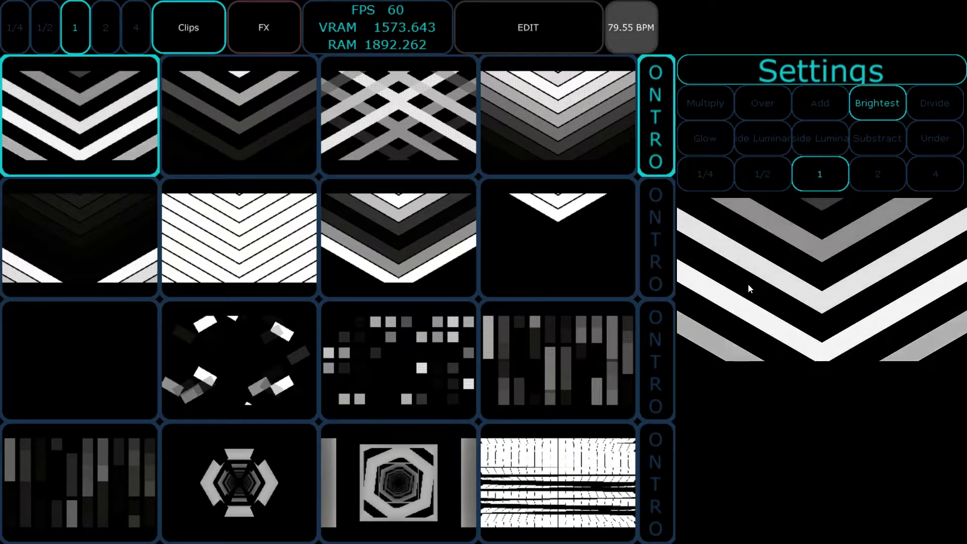
{"action": "left_click", "coordinate": [259, 243]}
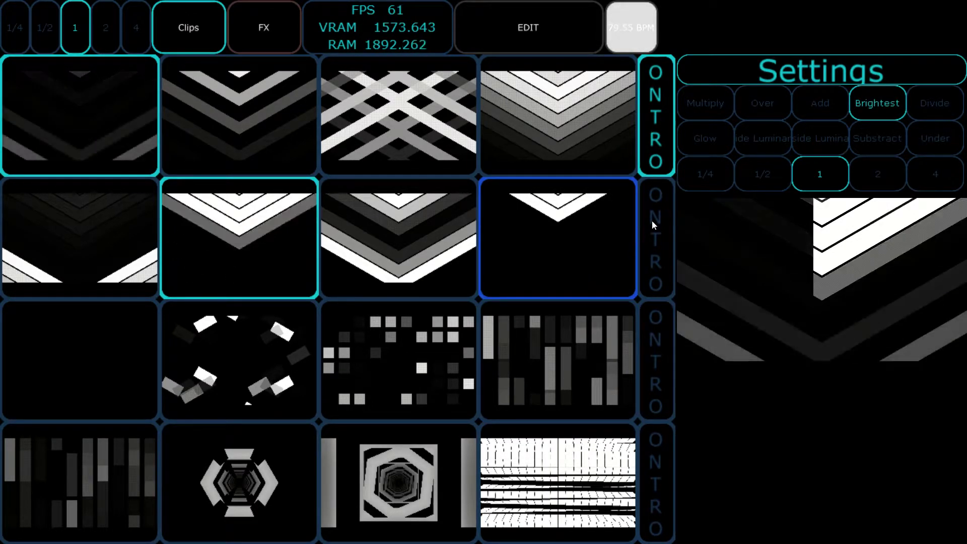
{"action": "left_click", "coordinate": [543, 361]}
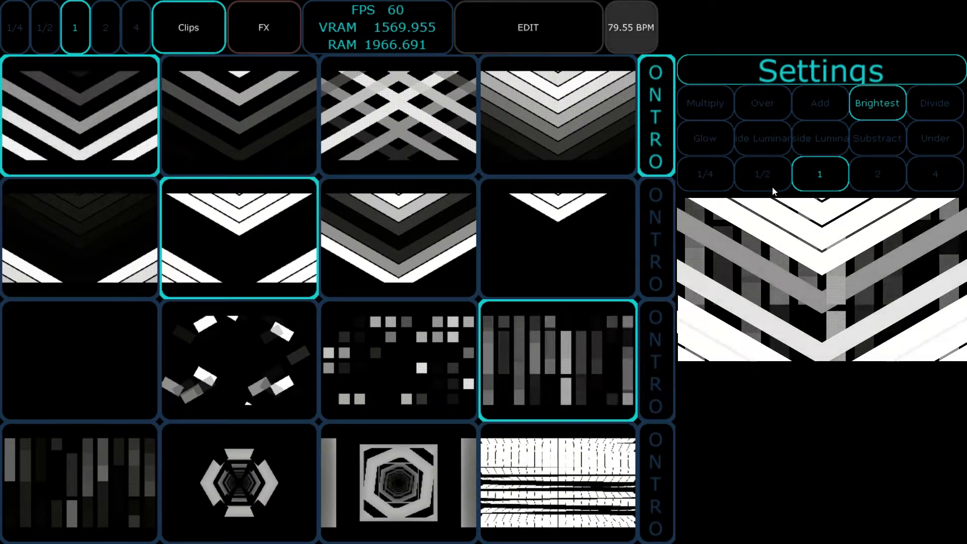
- Cycle through the Multiply, Over, Add, Brightest, Divide, Glow, Luminance and Under blends, ending on Substract
{"action": "left_click", "coordinate": [717, 104]}
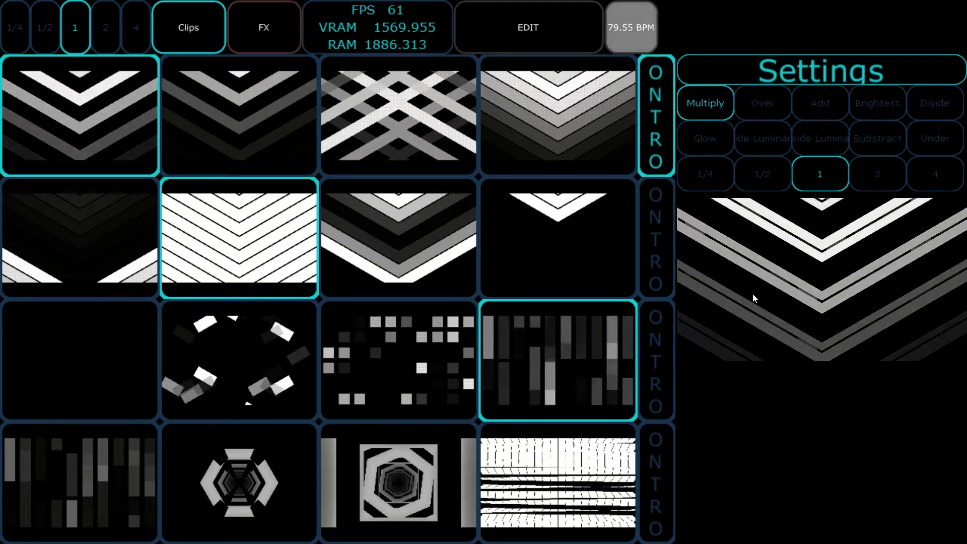
{"action": "left_click", "coordinate": [770, 107]}
{"action": "left_click", "coordinate": [820, 105]}
{"action": "left_click", "coordinate": [877, 104]}
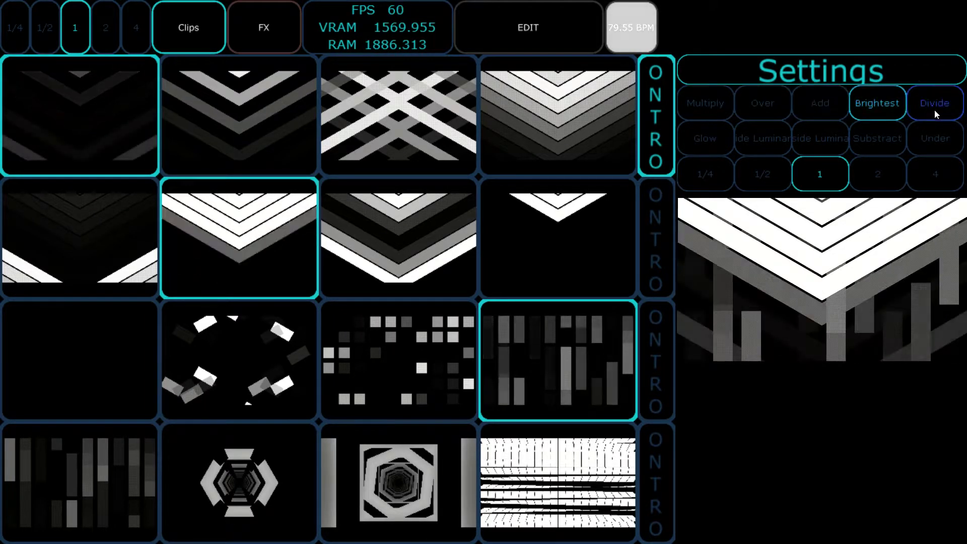
{"action": "left_click", "coordinate": [935, 110]}
{"action": "left_click", "coordinate": [703, 145]}
{"action": "left_click", "coordinate": [757, 146]}
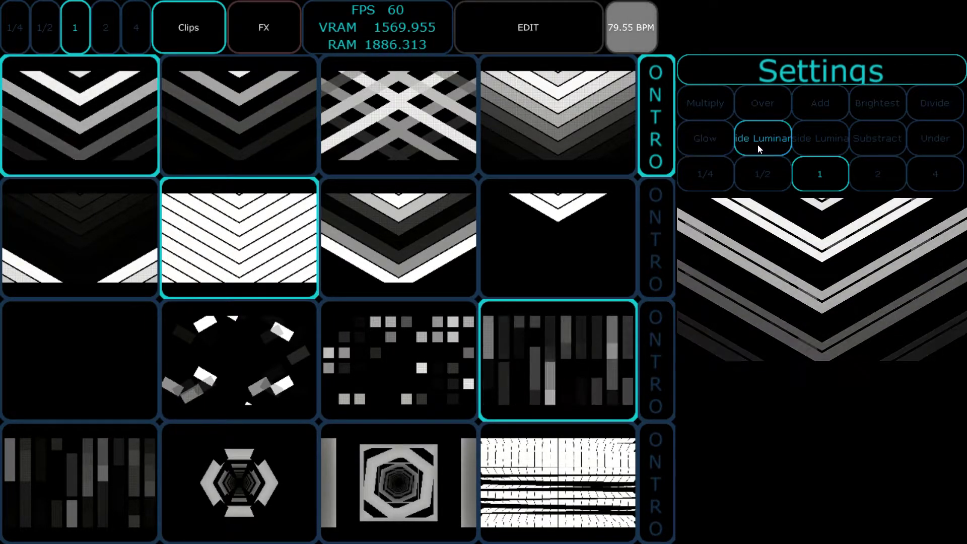
{"action": "left_click", "coordinate": [829, 144]}
{"action": "left_click", "coordinate": [879, 142]}
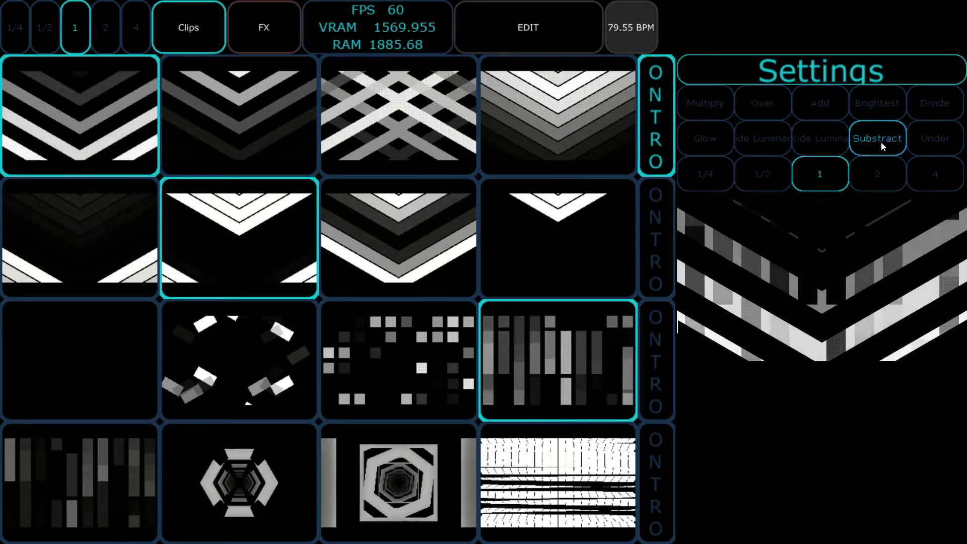
{"action": "left_click", "coordinate": [933, 140]}
{"action": "left_click", "coordinate": [878, 140]}
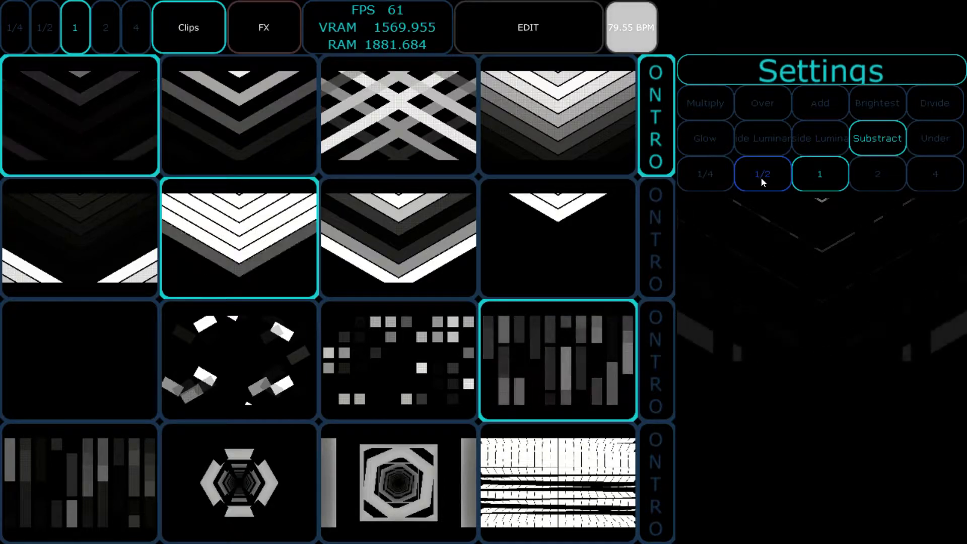
- Switch to Over blend, stop the row-3 clip, and leave speed at 1 after trying 4 and 1/4
{"action": "left_click", "coordinate": [761, 103]}
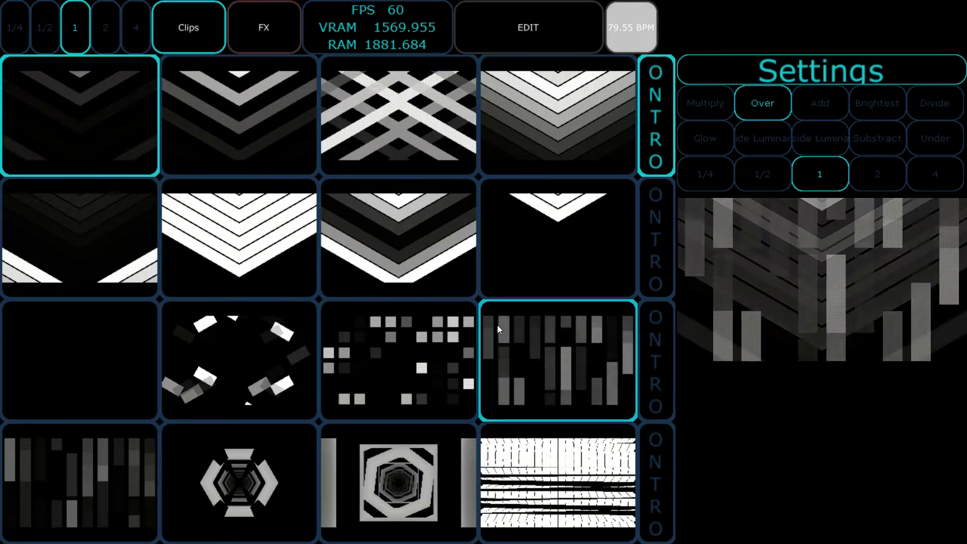
{"action": "left_click", "coordinate": [497, 325]}
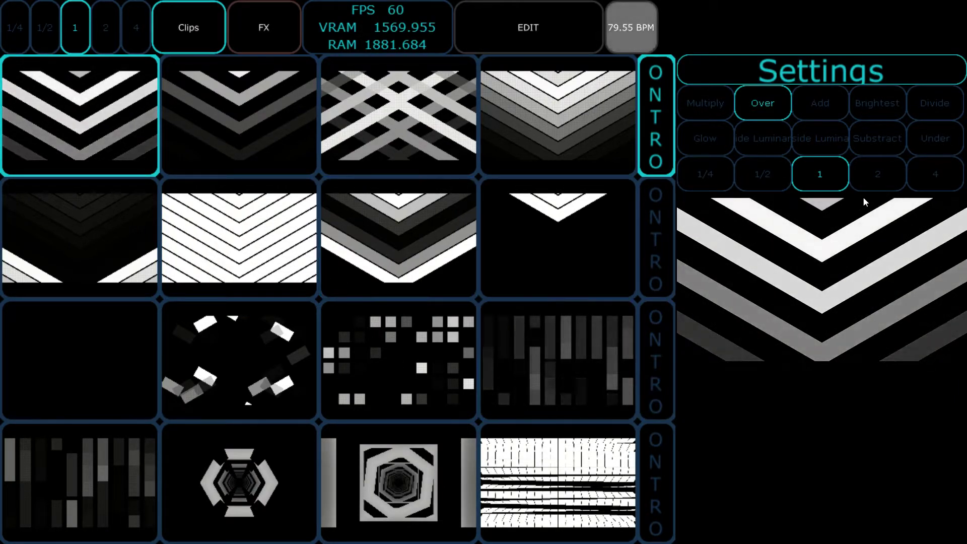
{"action": "left_click", "coordinate": [925, 180]}
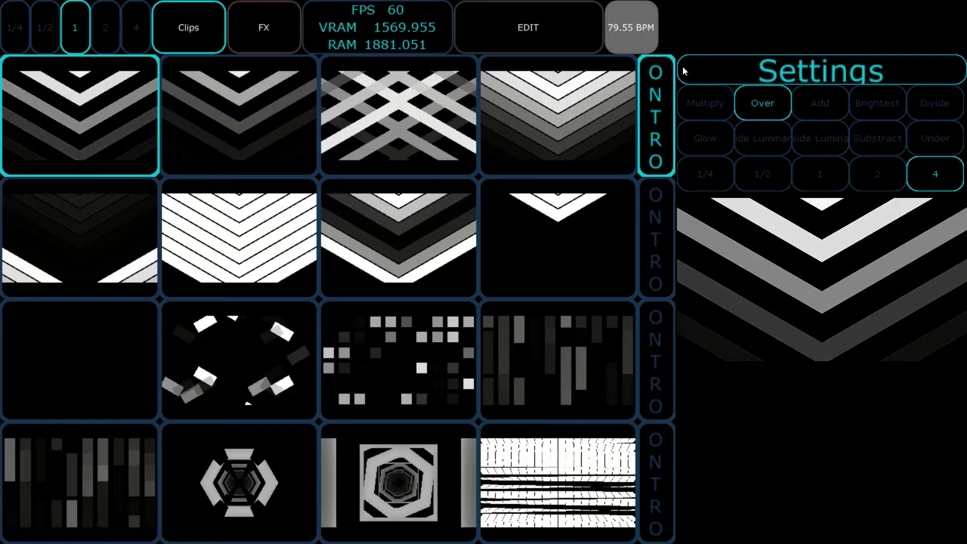
{"action": "left_click", "coordinate": [721, 181]}
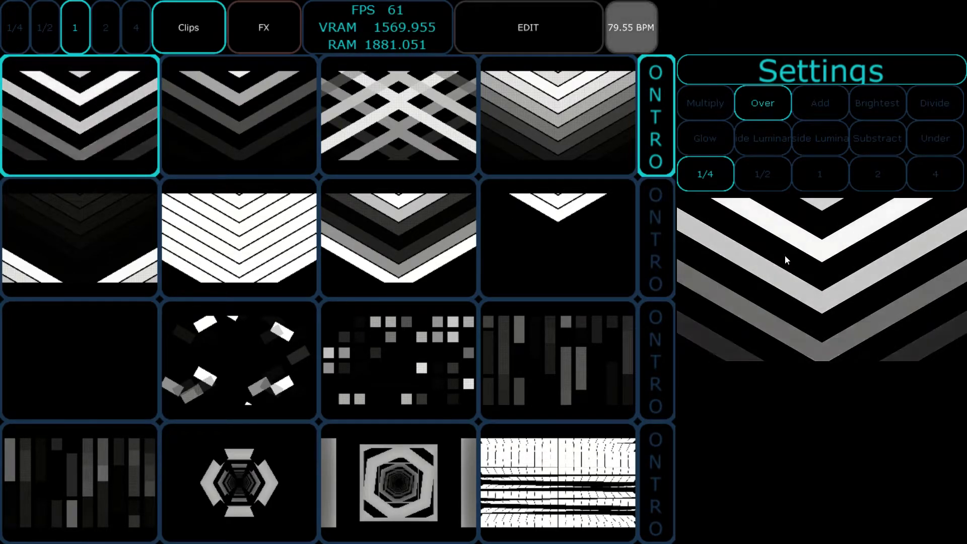
{"action": "left_click", "coordinate": [818, 177]}
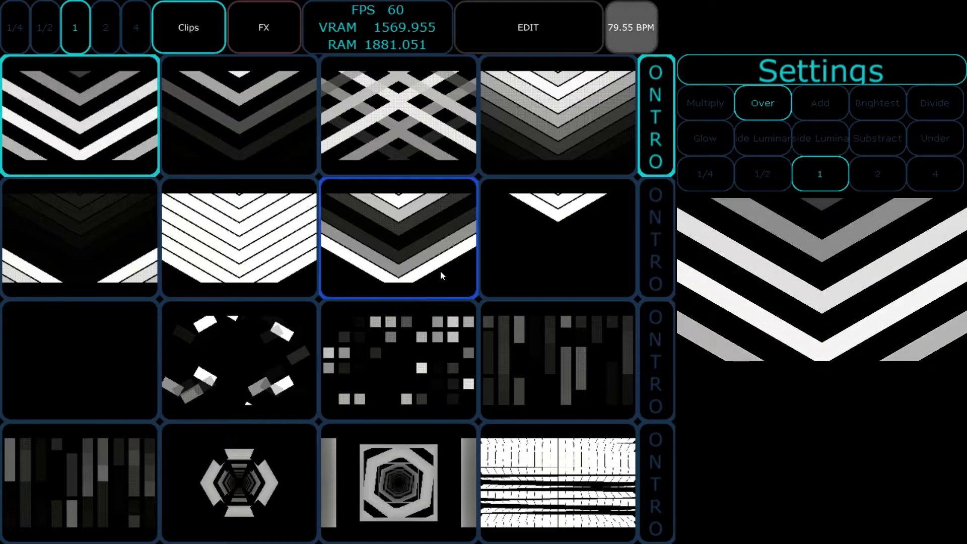
- Stop the first clip and switch row 1 playback to clip 2, briefly trying clip 3
{"action": "left_click", "coordinate": [91, 145]}
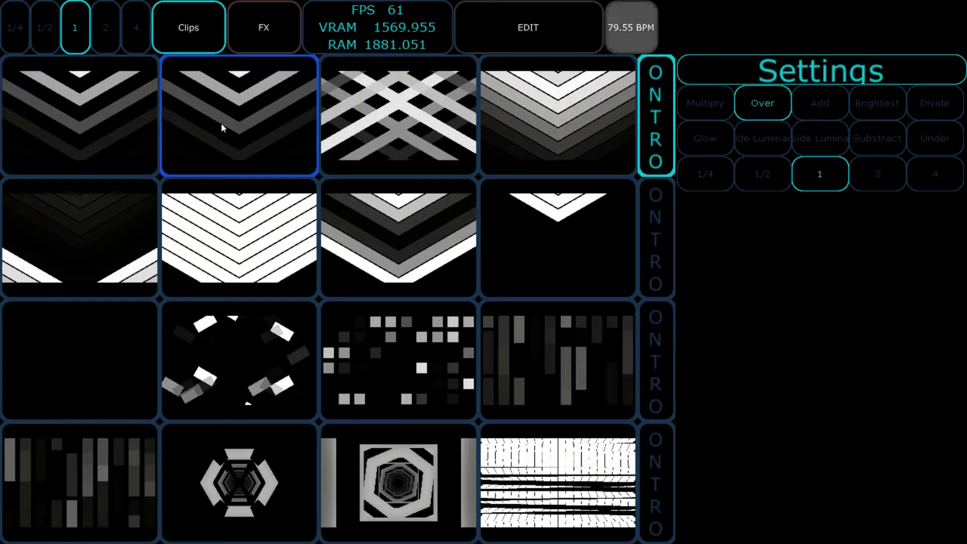
{"action": "left_click", "coordinate": [254, 123]}
{"action": "left_click", "coordinate": [391, 124]}
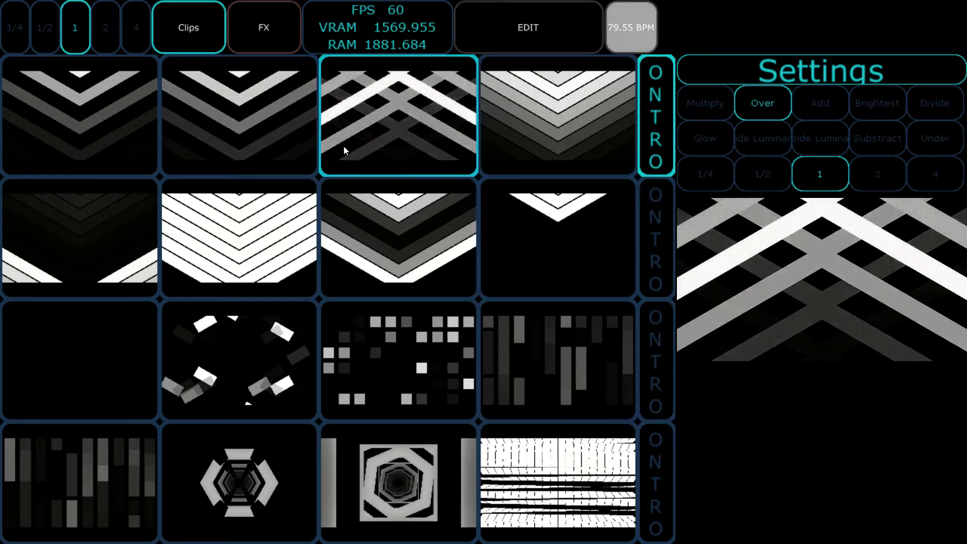
{"action": "left_click", "coordinate": [288, 130]}
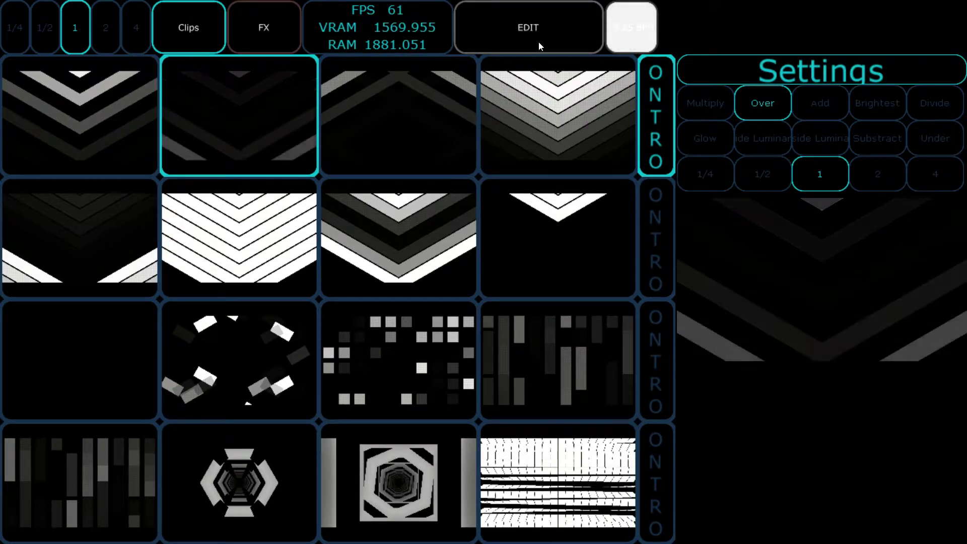
- Enter edit mode and scroll the Load tab's Grido list from Grido1.mov to grido.mov
{"action": "left_click", "coordinate": [530, 30]}
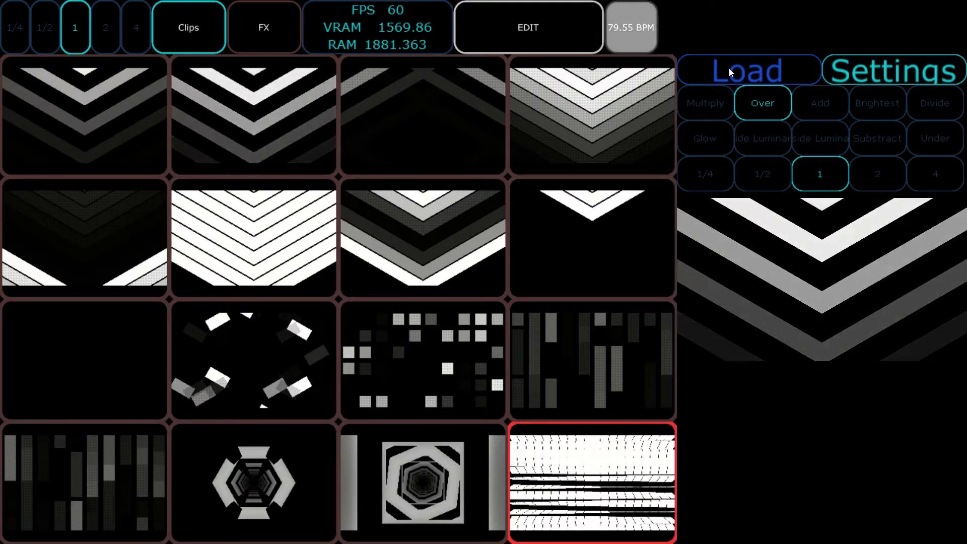
{"action": "left_click", "coordinate": [755, 74]}
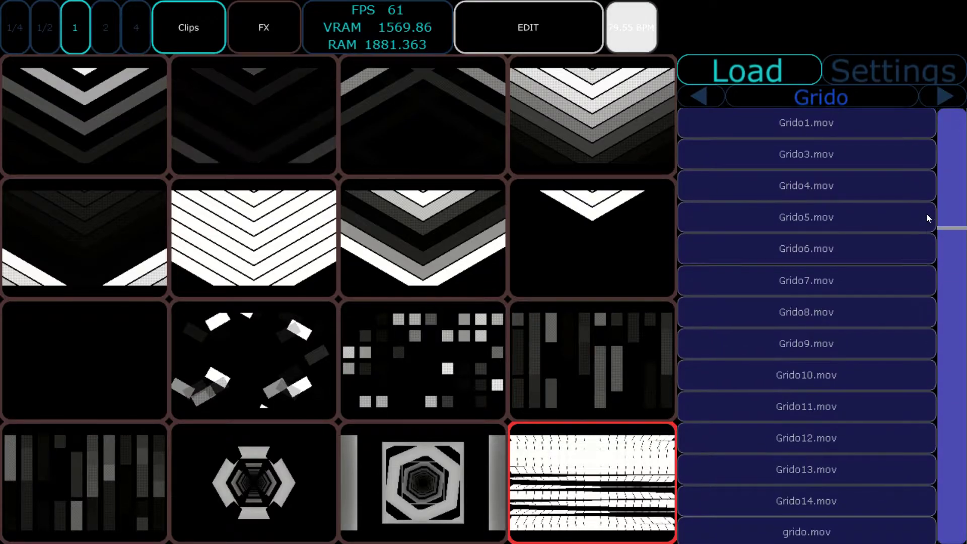
{"action": "scroll", "coordinate": [927, 214], "scroll_direction": "up", "scroll_amount": 1}
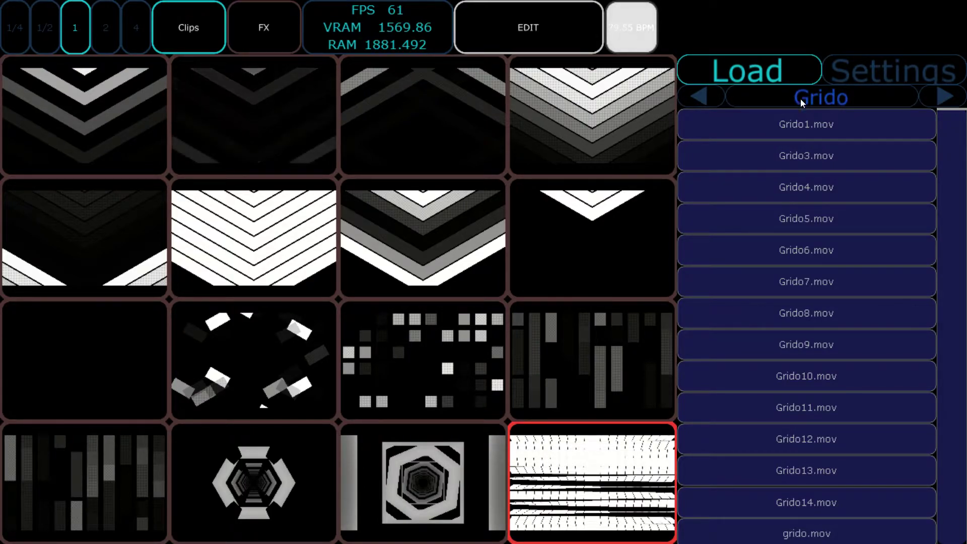
{"action": "mouse_move", "coordinate": [942, 124]}
{"action": "left_mouse_down"}
{"action": "mouse_move", "coordinate": [959, 402]}
{"action": "mouse_move", "coordinate": [942, 123]}
{"action": "left_mouse_up"}
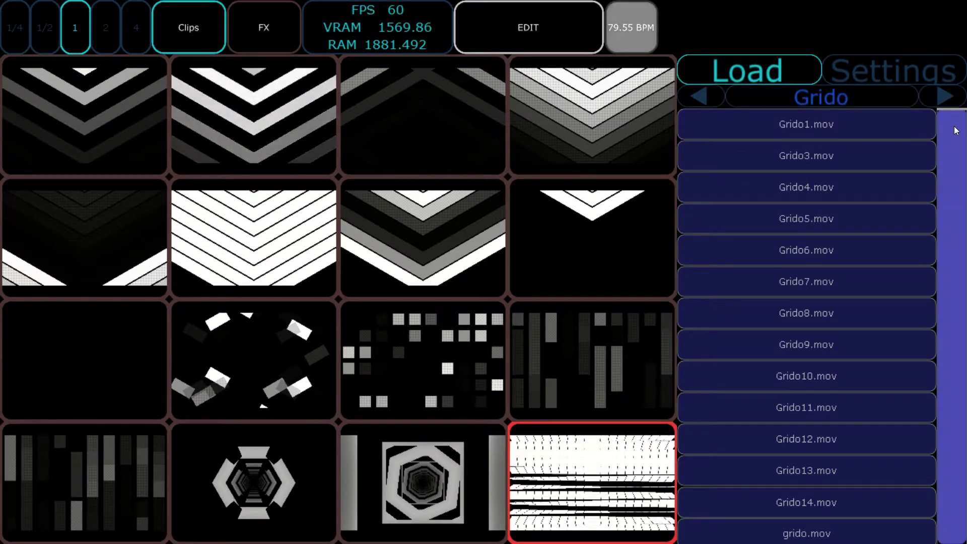
{"action": "left_click_drag", "start_coordinate": [952, 120], "coordinate": [958, 474]}
{"action": "left_click_drag", "start_coordinate": [961, 536], "coordinate": [951, 100]}
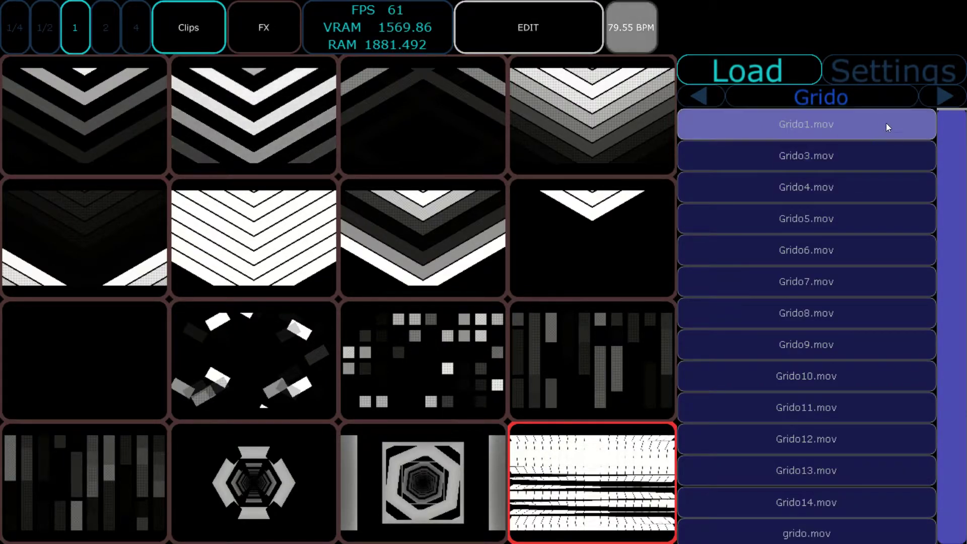
- Step through the video folders, past DNA and back to Cube, until reaching Ortho Wall
{"action": "left_click", "coordinate": [934, 99]}
{"action": "left_click", "coordinate": [935, 97]}
{"action": "left_click", "coordinate": [936, 98]}
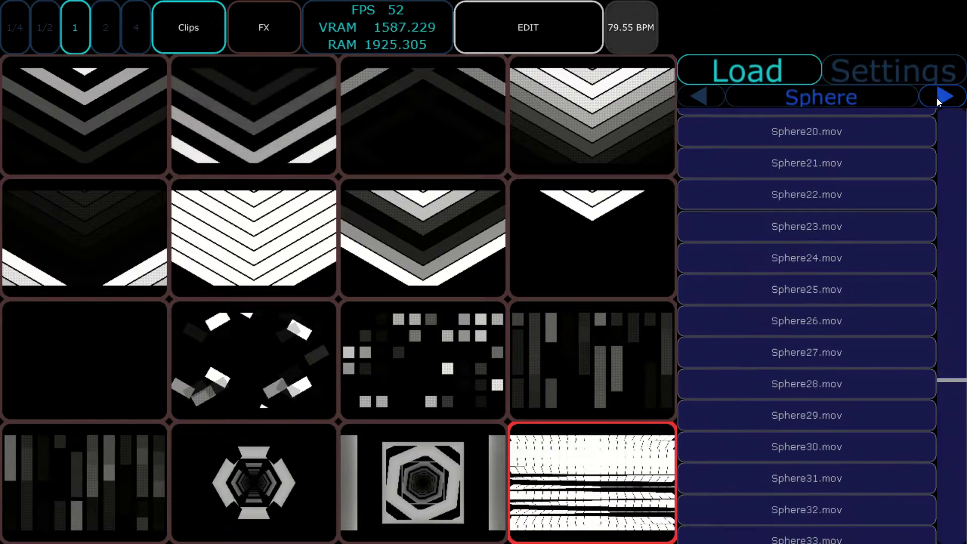
{"action": "left_click", "coordinate": [937, 97]}
{"action": "left_click", "coordinate": [941, 99]}
{"action": "left_click", "coordinate": [943, 99]}
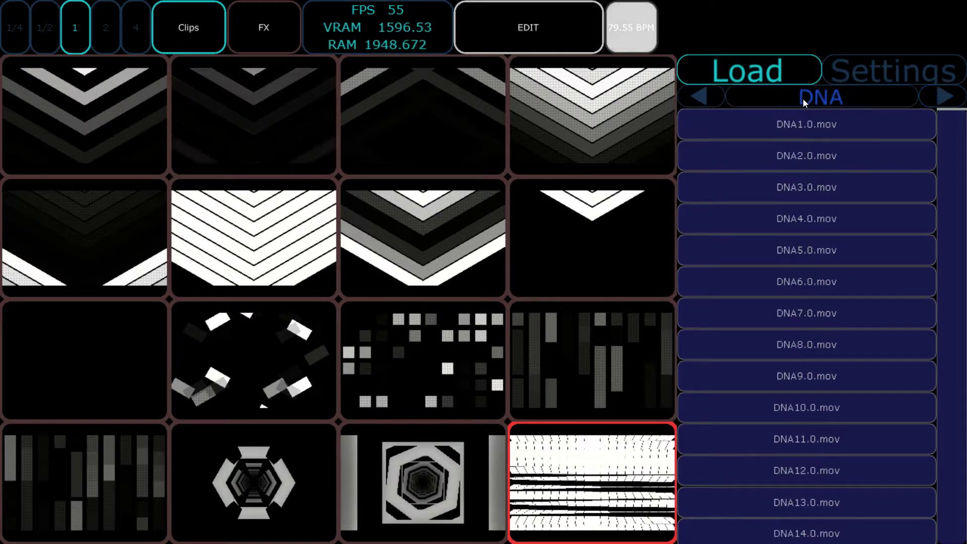
{"action": "left_click", "coordinate": [698, 94]}
{"action": "left_click", "coordinate": [698, 94]}
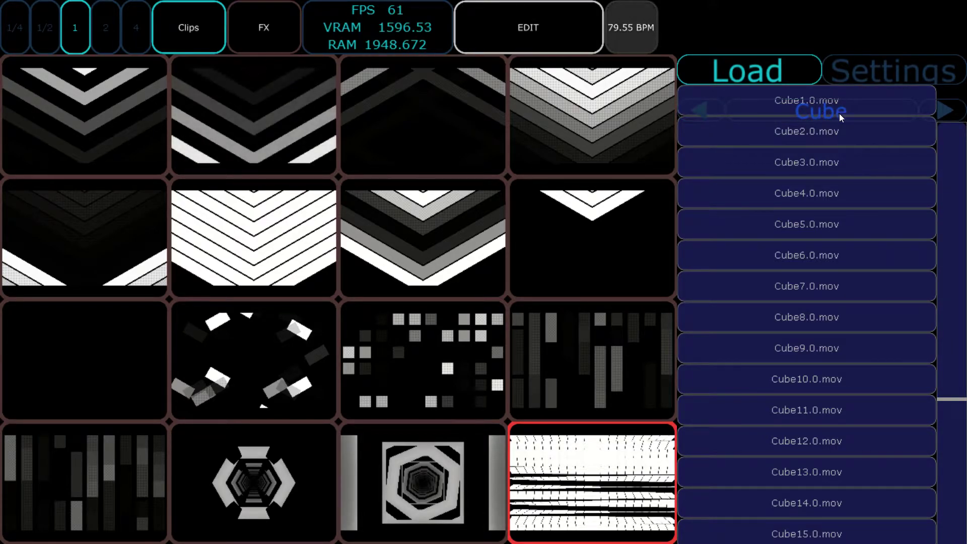
{"action": "left_click", "coordinate": [944, 106]}
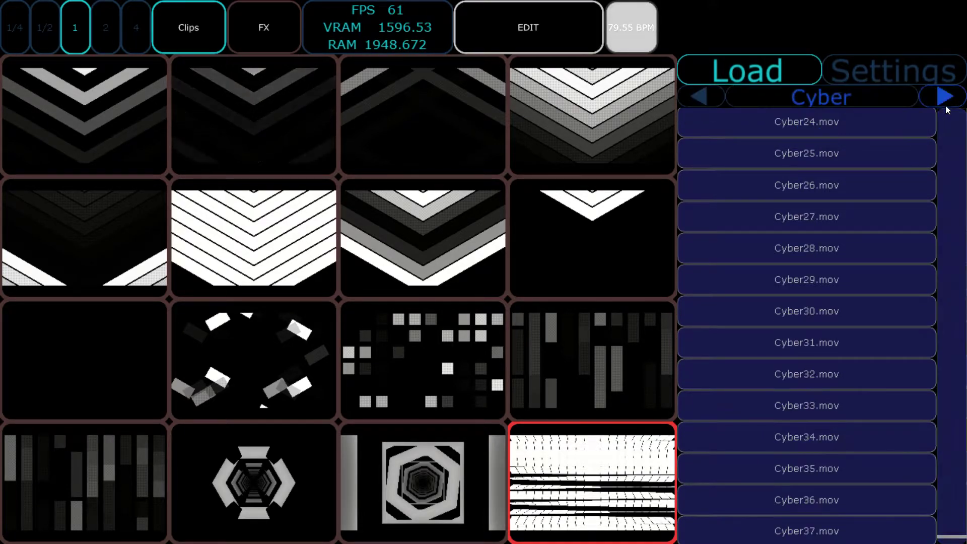
{"action": "left_click", "coordinate": [944, 101]}
{"action": "left_click", "coordinate": [943, 98]}
{"action": "left_click", "coordinate": [943, 97]}
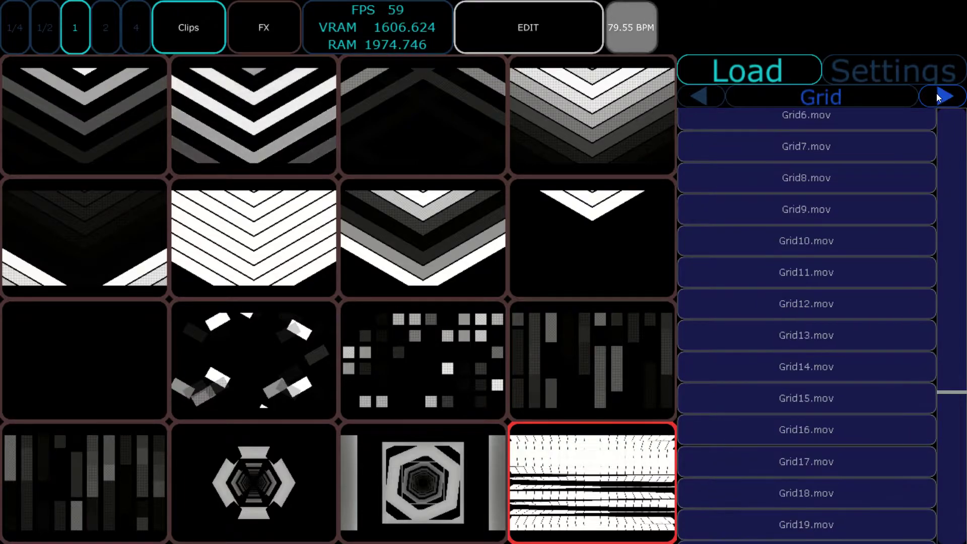
{"action": "left_click", "coordinate": [943, 97]}
{"action": "left_click", "coordinate": [943, 97]}
- Load OrthoWall13 into the row 1 column 2 slot
{"action": "scroll", "coordinate": [951, 145], "scroll_direction": "up", "scroll_amount": 3}
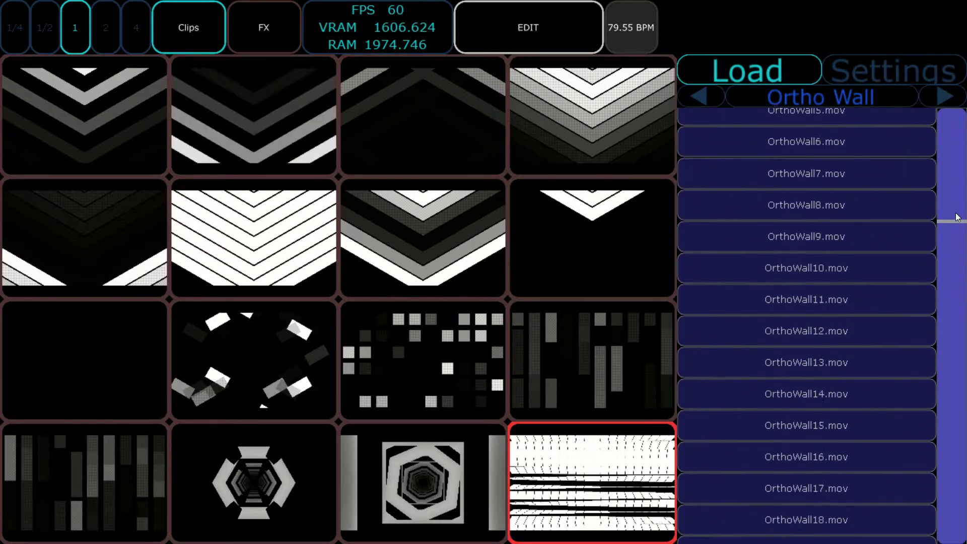
{"action": "left_click", "coordinate": [217, 120]}
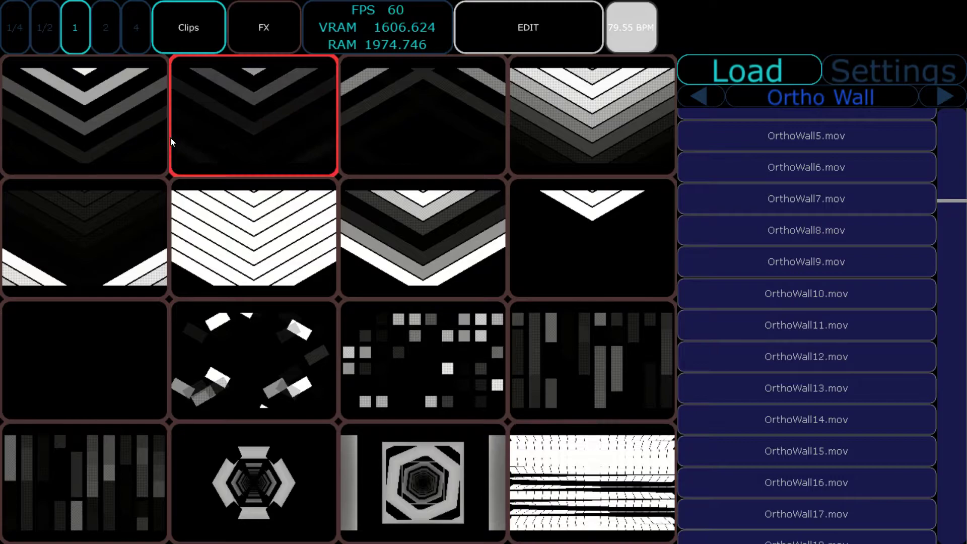
{"action": "left_click", "coordinate": [165, 138]}
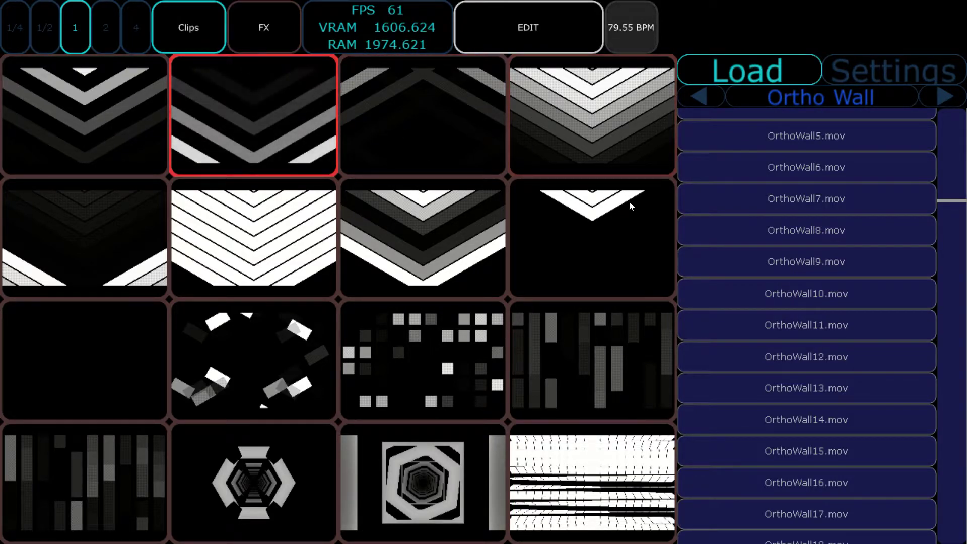
{"action": "scroll", "coordinate": [941, 209], "scroll_direction": "down", "scroll_amount": 4}
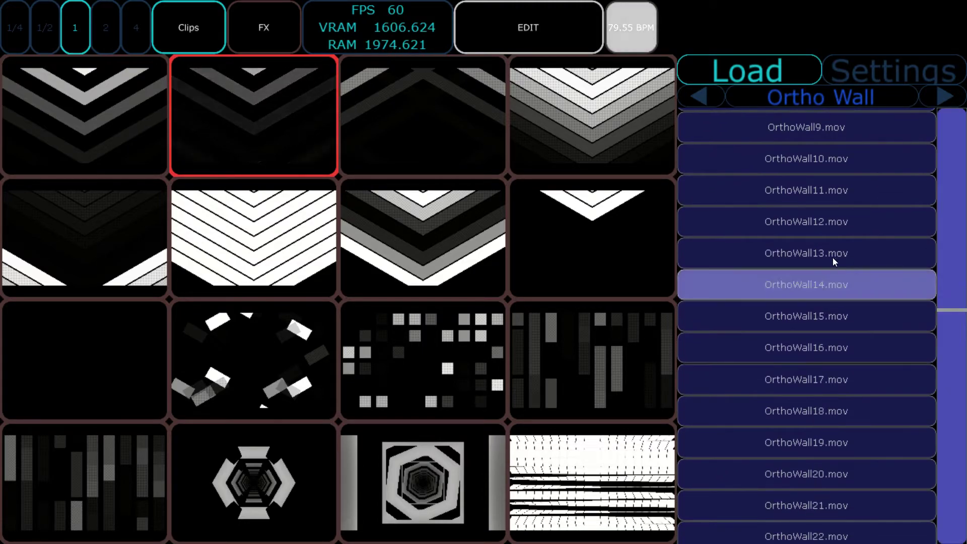
{"action": "left_click", "coordinate": [825, 252]}
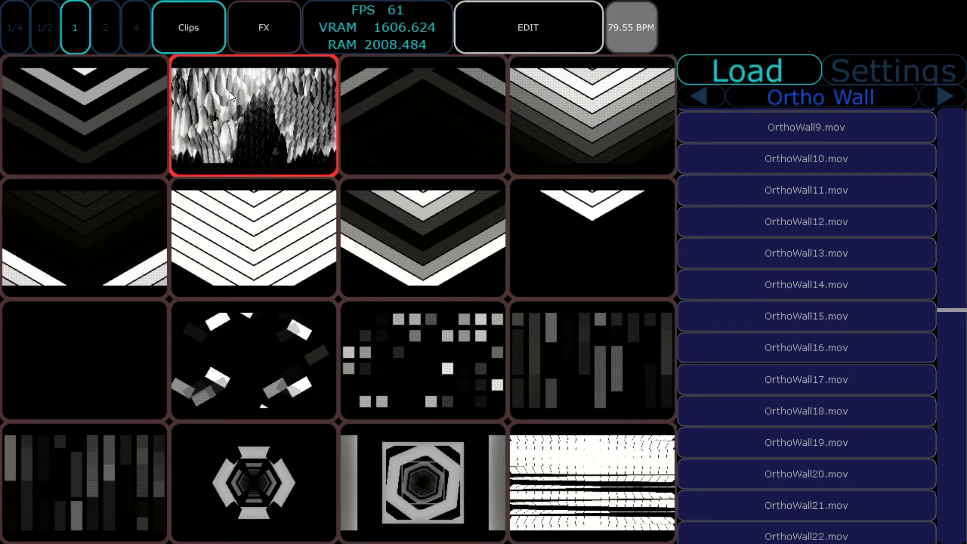
- From the Pattern folder, load Pattern3 into row 1 column 3 and Pattern16 into row 1 column 4
{"action": "left_click", "coordinate": [401, 132]}
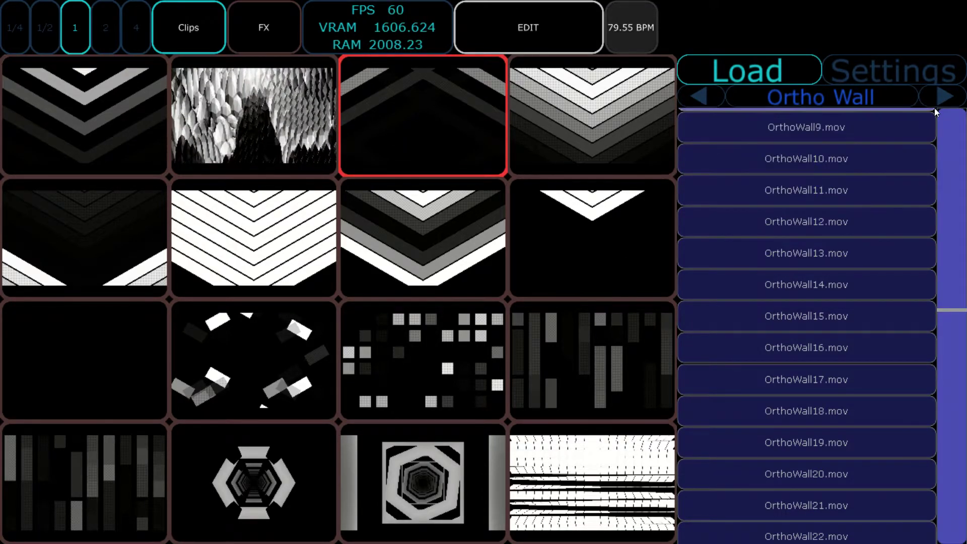
{"action": "left_click", "coordinate": [942, 96]}
{"action": "left_click", "coordinate": [853, 174]}
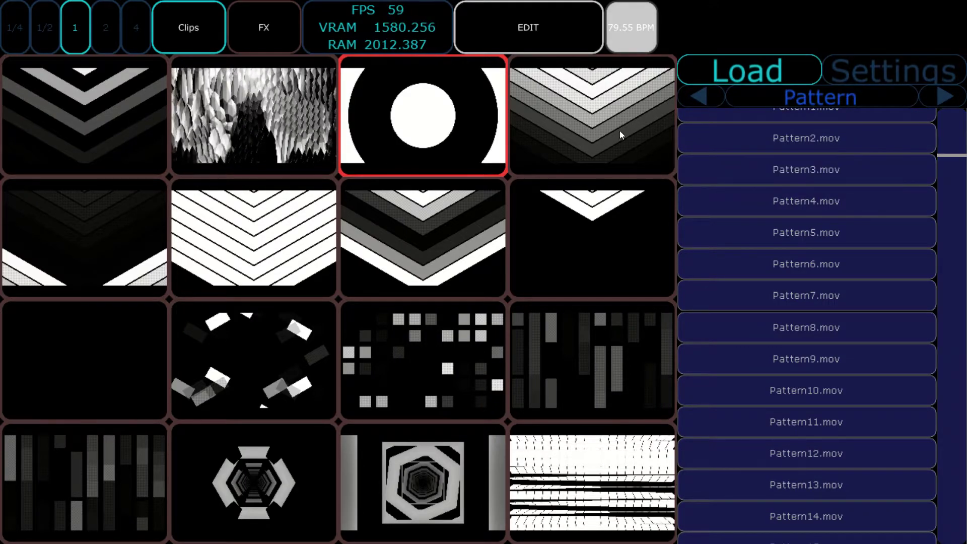
{"action": "scroll", "coordinate": [926, 220], "scroll_direction": "down", "scroll_amount": 5}
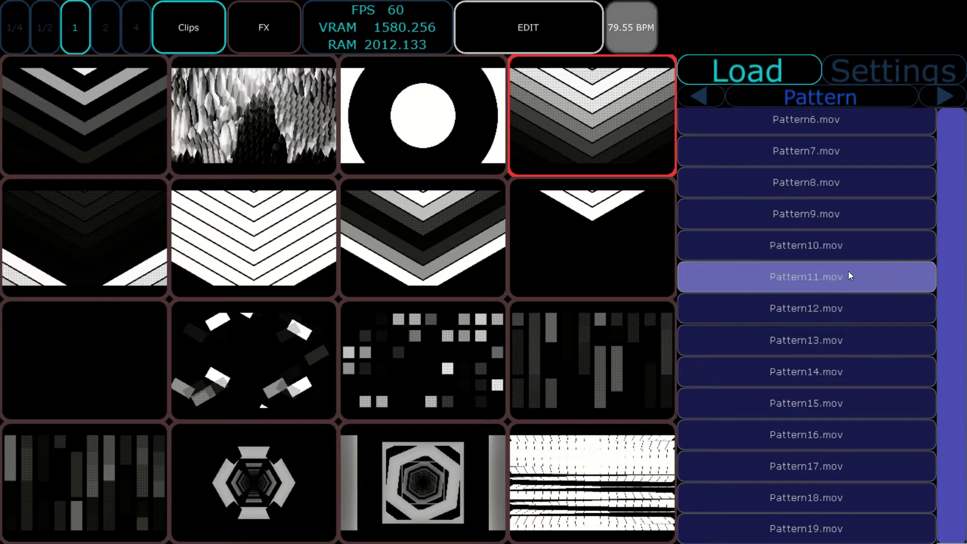
{"action": "scroll", "coordinate": [848, 275], "scroll_direction": "up", "scroll_amount": 5}
{"action": "scroll", "coordinate": [847, 275], "scroll_direction": "down", "scroll_amount": 5}
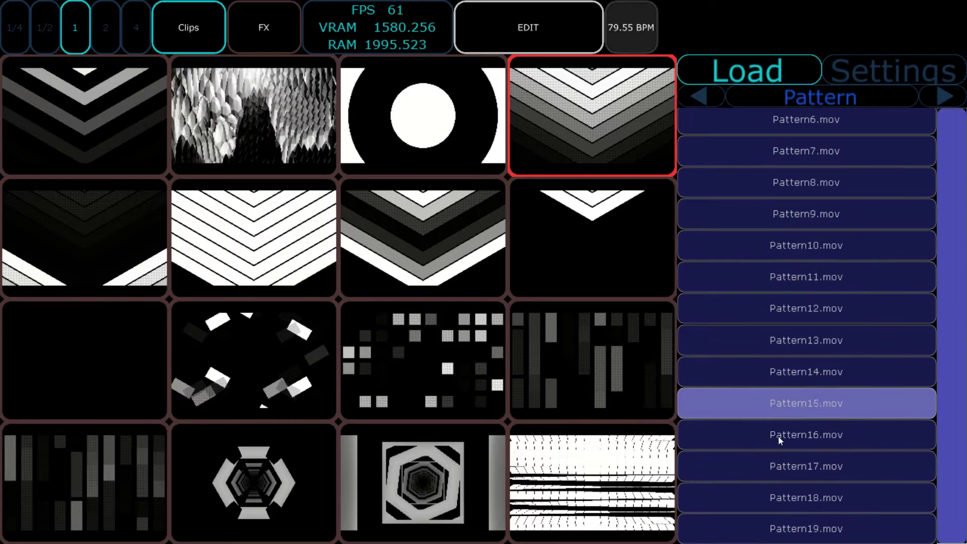
{"action": "left_click", "coordinate": [809, 434]}
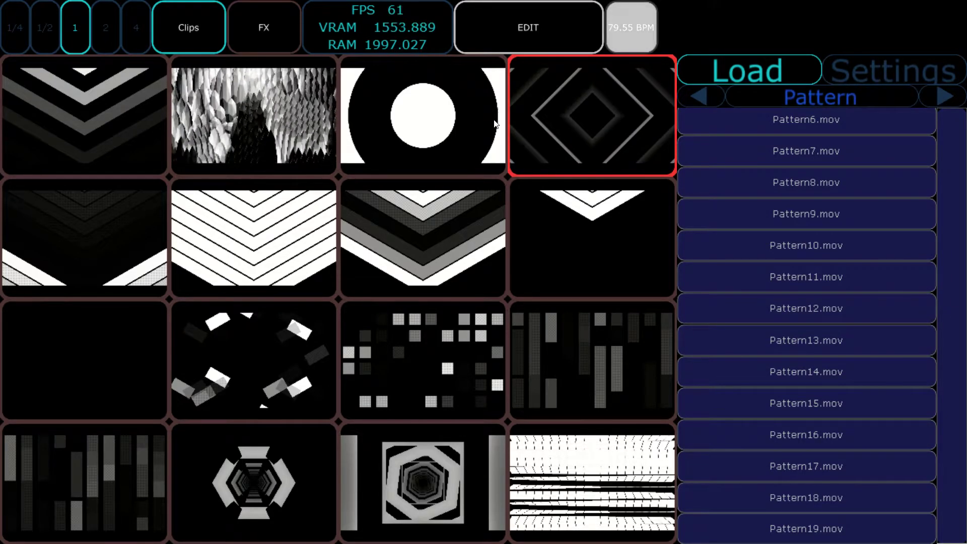
- Load Pattern15 into row 2 column 4, Pattern16 into row 2 column 2, and Pattern13 into row 3 column 2
{"action": "left_click", "coordinate": [587, 236]}
{"action": "left_click", "coordinate": [808, 403]}
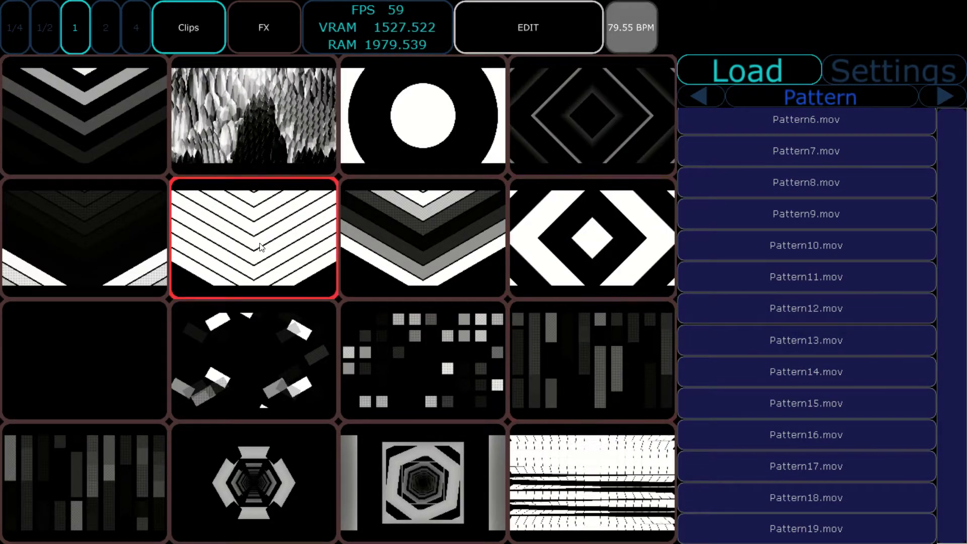
{"action": "left_click", "coordinate": [806, 434]}
{"action": "left_click", "coordinate": [254, 360]}
{"action": "left_click", "coordinate": [831, 333]}
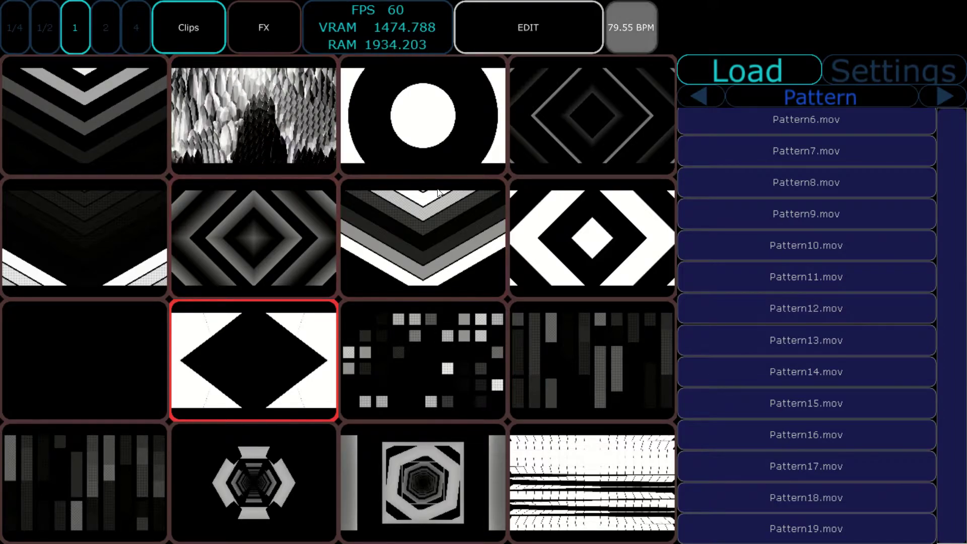
- Exit edit mode, expand Settings, and trigger the circle, diamond, rock and chevron clips
{"action": "left_click", "coordinate": [528, 29]}
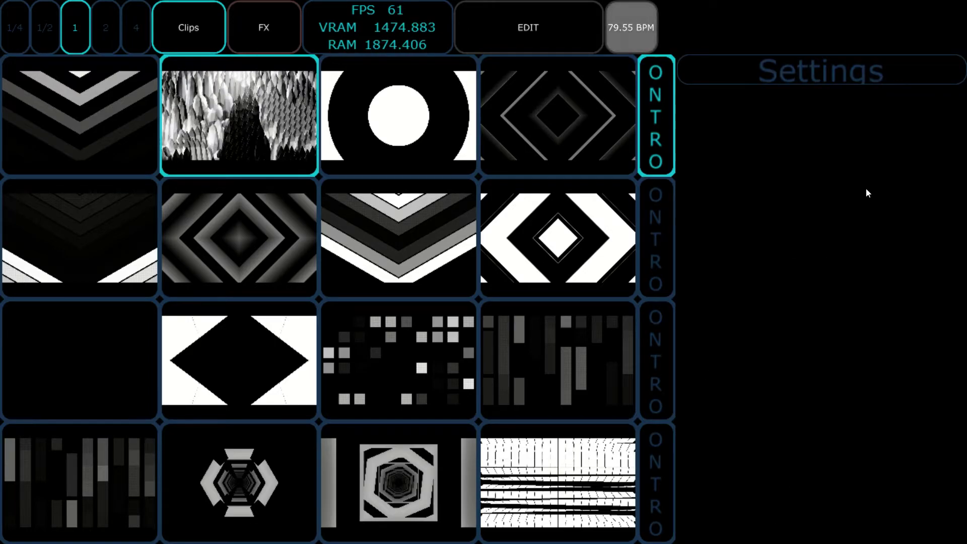
{"action": "left_click", "coordinate": [808, 74]}
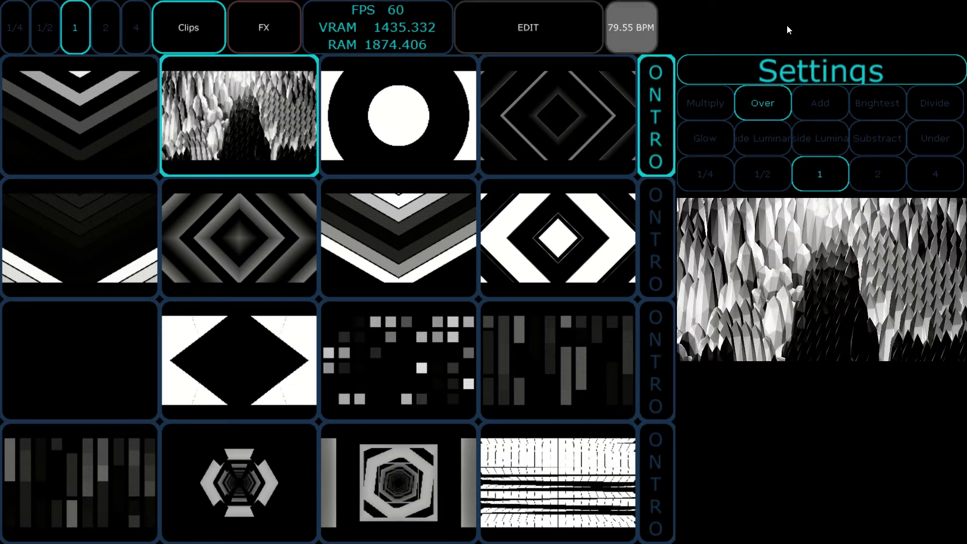
{"action": "left_click", "coordinate": [409, 92]}
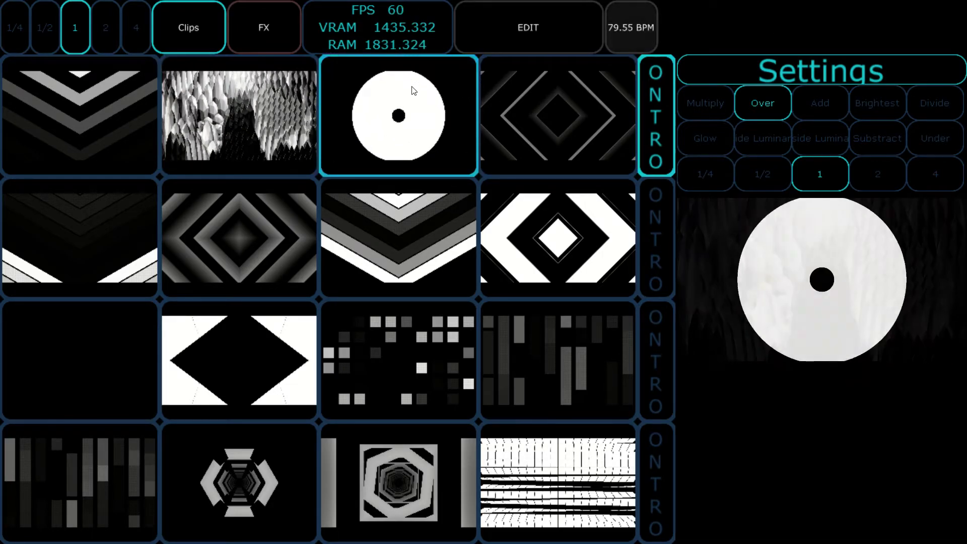
{"action": "left_click", "coordinate": [588, 154]}
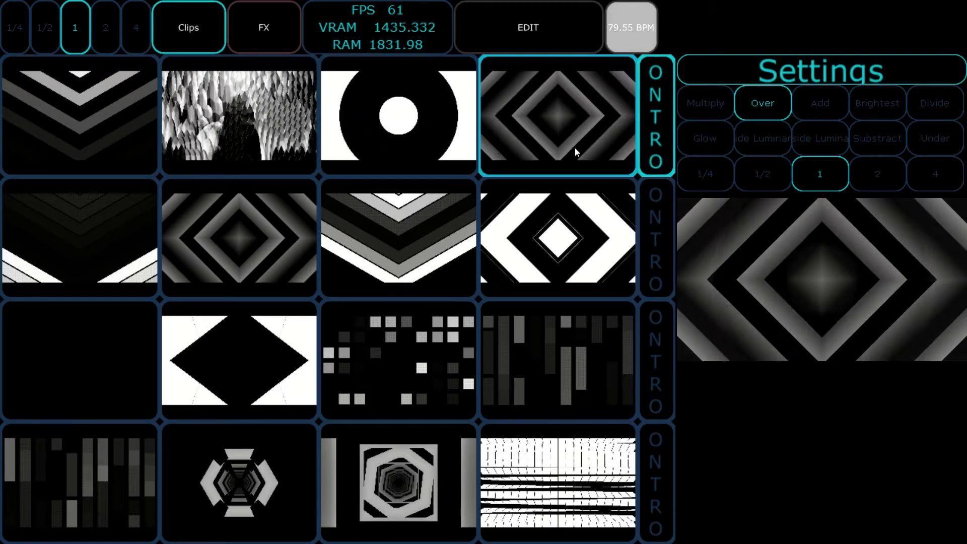
{"action": "left_click", "coordinate": [231, 120]}
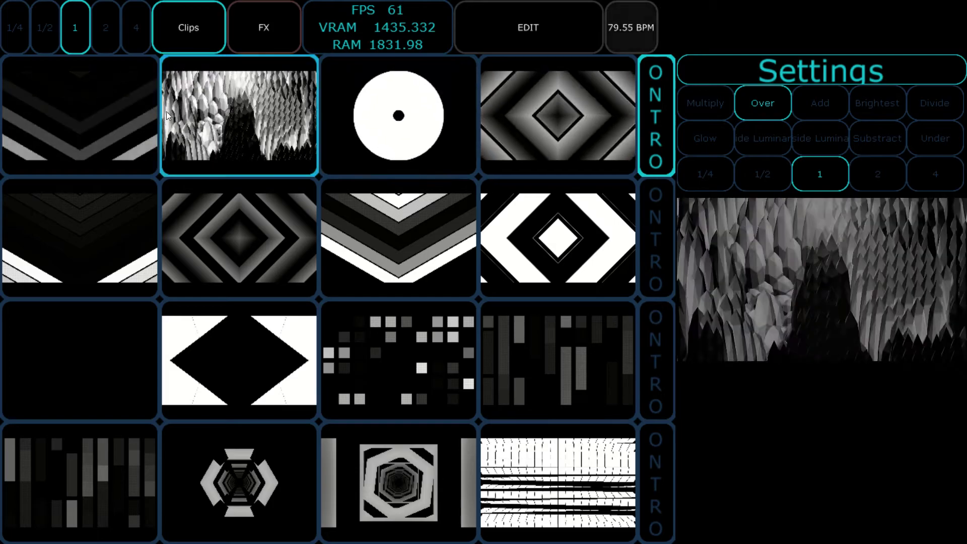
{"action": "left_click", "coordinate": [106, 126]}
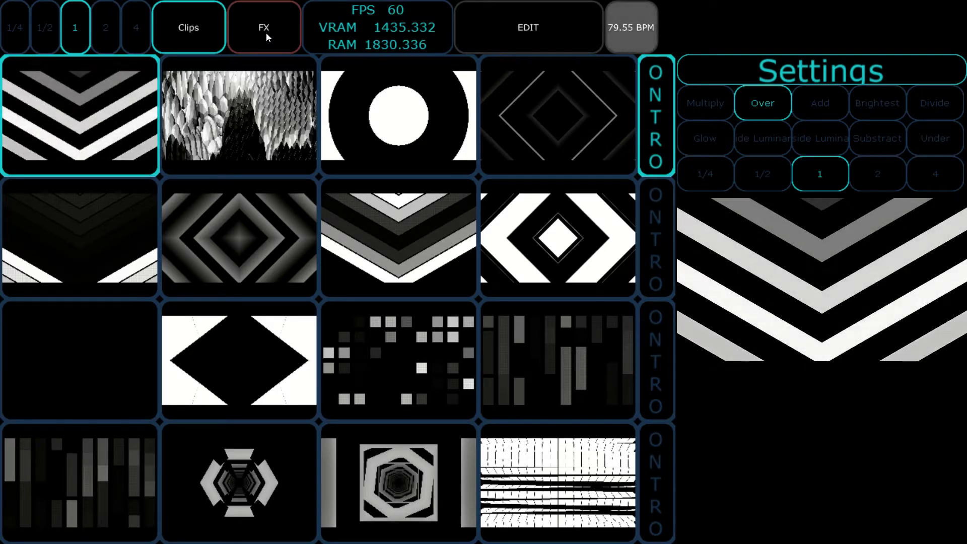
- Show the FX bank and toggle effects 1 and 2 on and off, ending with effects off
{"action": "left_click", "coordinate": [266, 30]}
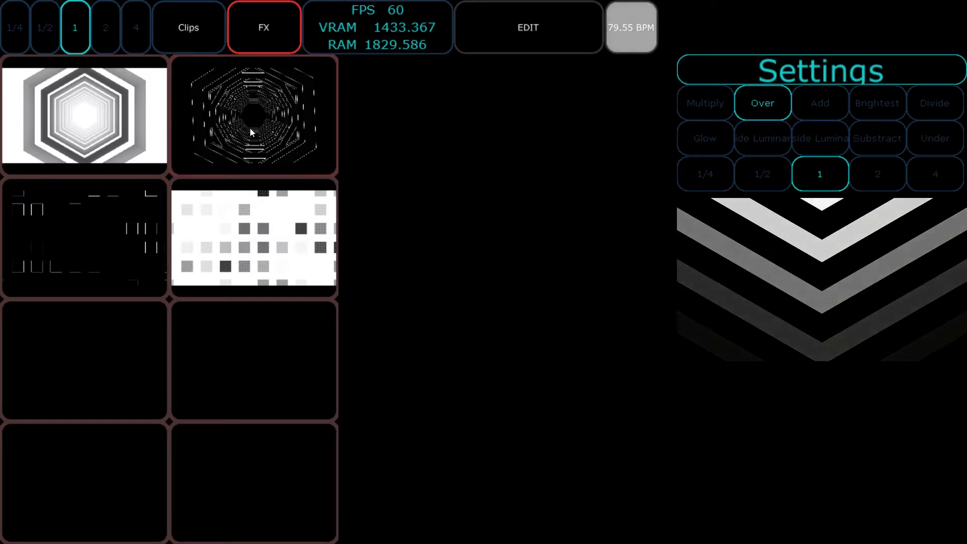
{"action": "left_click", "coordinate": [96, 125]}
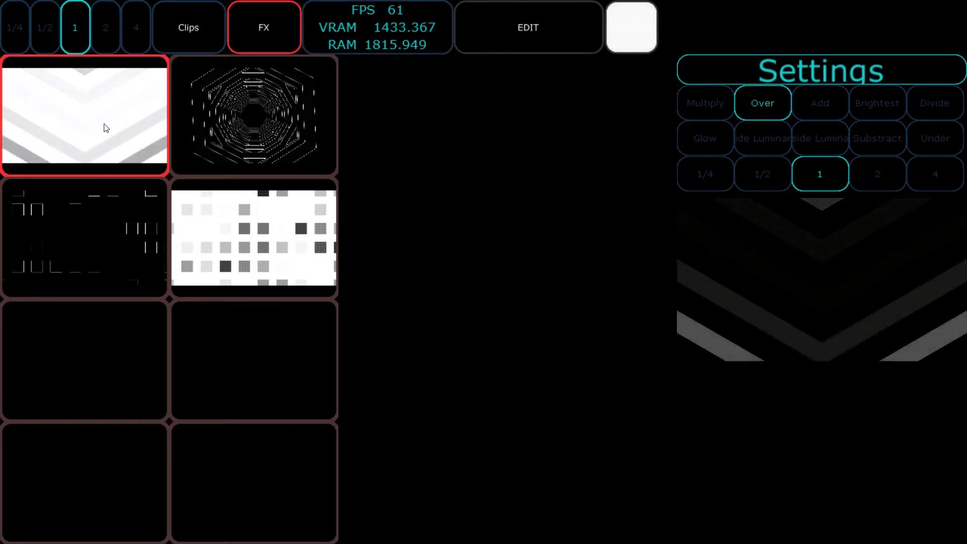
{"action": "left_click", "coordinate": [213, 123]}
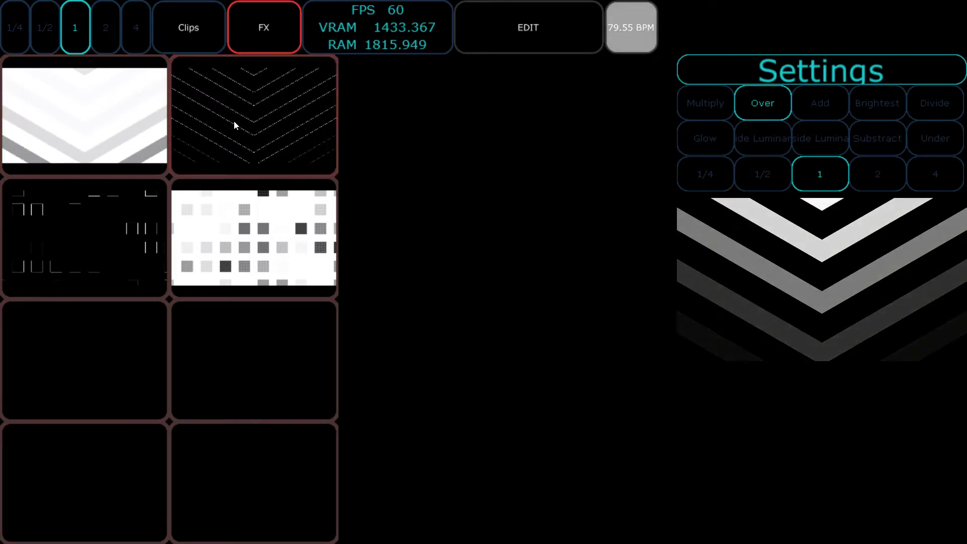
{"action": "left_click", "coordinate": [143, 125]}
{"action": "left_click", "coordinate": [215, 122]}
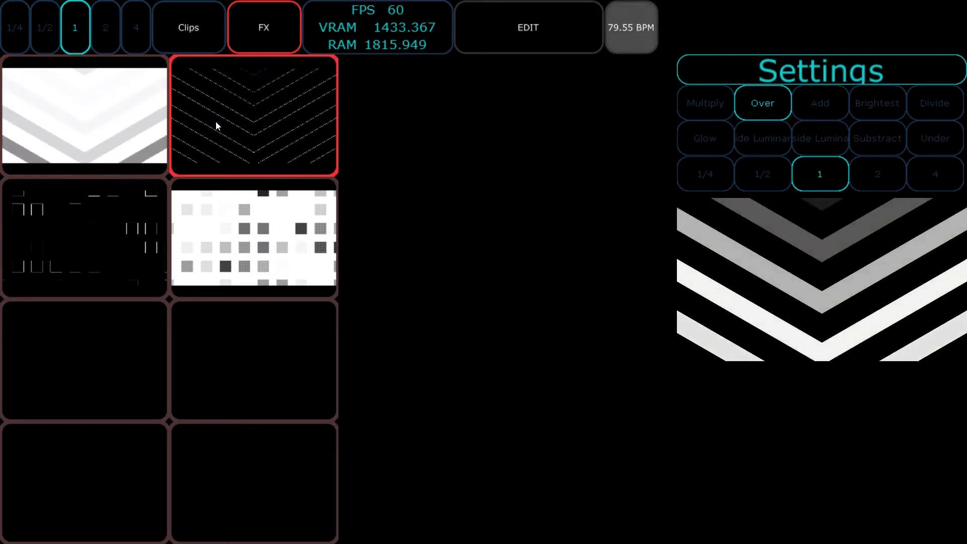
{"action": "left_click", "coordinate": [146, 121]}
{"action": "left_click", "coordinate": [138, 125]}
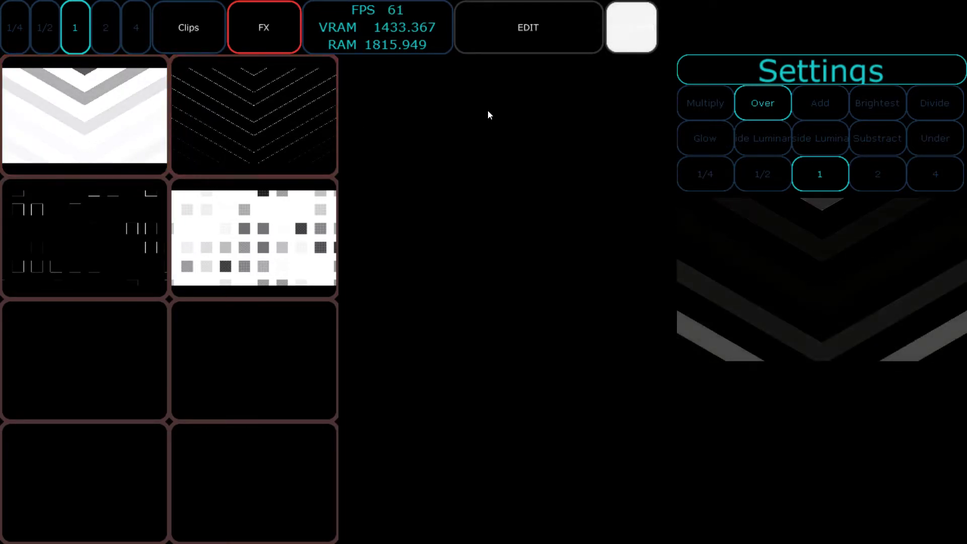
- In edit mode, open the effect file list and toggle Edge.tox off and back on clip 2
{"action": "left_click", "coordinate": [529, 28]}
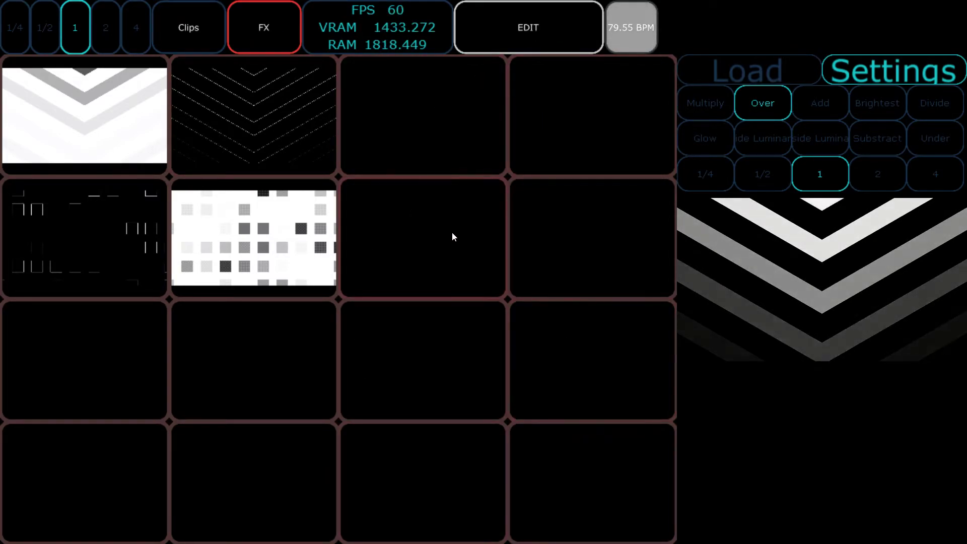
{"action": "left_click", "coordinate": [281, 120]}
{"action": "left_click", "coordinate": [134, 107]}
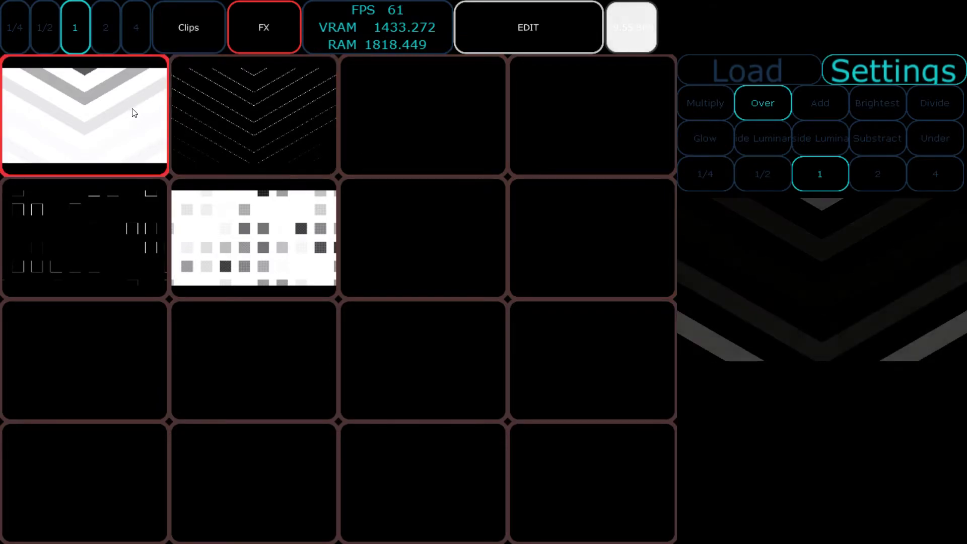
{"action": "left_click", "coordinate": [331, 136]}
{"action": "left_click", "coordinate": [731, 80]}
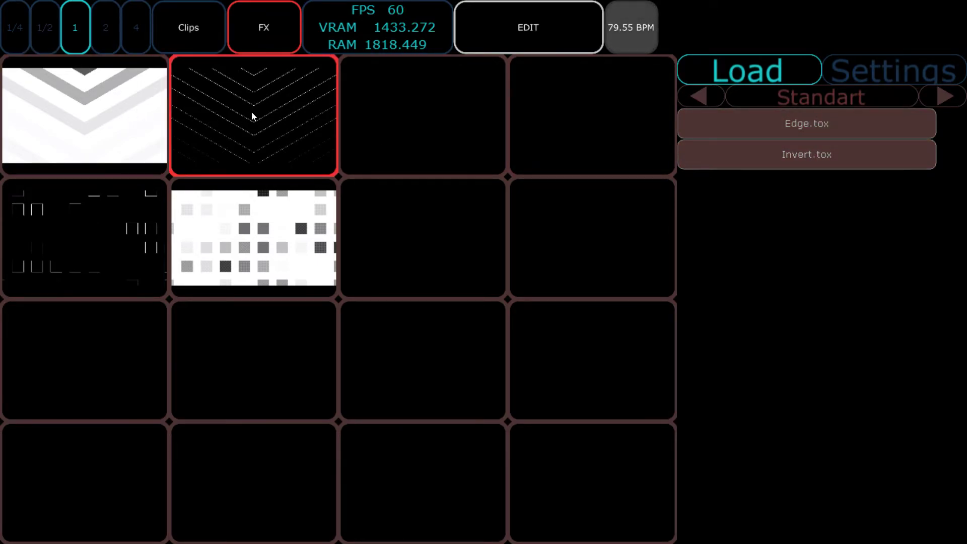
{"action": "left_click", "coordinate": [823, 158]}
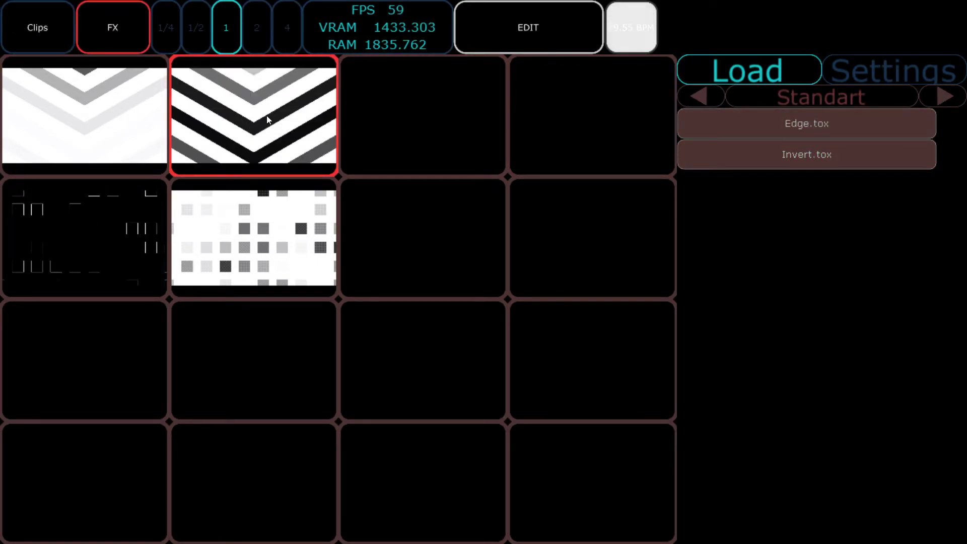
{"action": "left_click", "coordinate": [757, 124]}
- Apply Edge.tox to clip 1, then to clip 2 after briefly trying Invert.tox
{"action": "left_click", "coordinate": [163, 131]}
{"action": "left_click", "coordinate": [745, 123]}
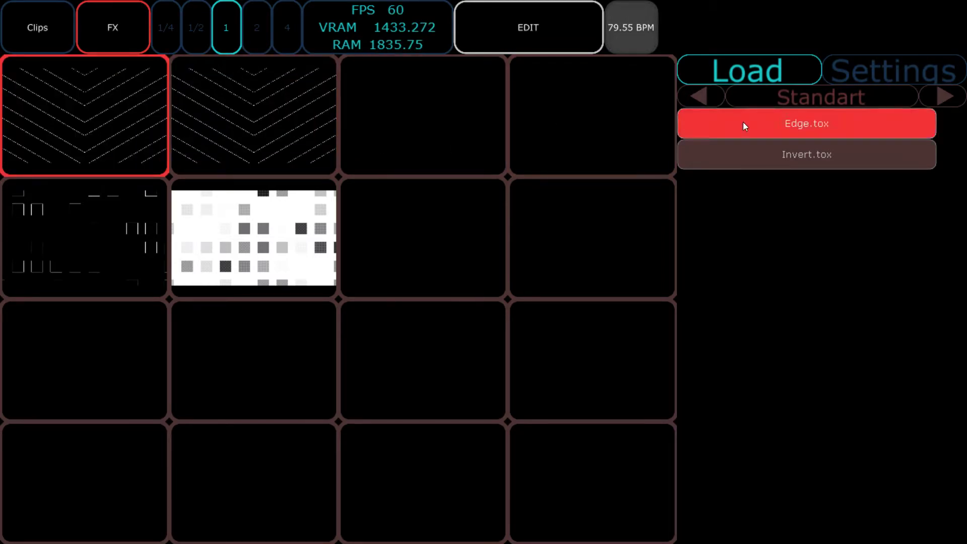
{"action": "left_click", "coordinate": [285, 134]}
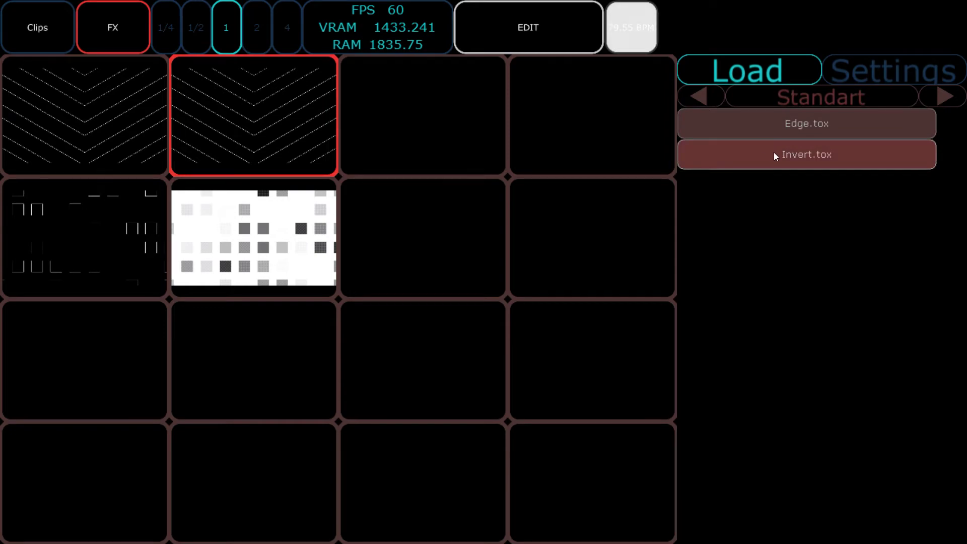
{"action": "left_click", "coordinate": [437, 130]}
{"action": "left_click", "coordinate": [739, 135]}
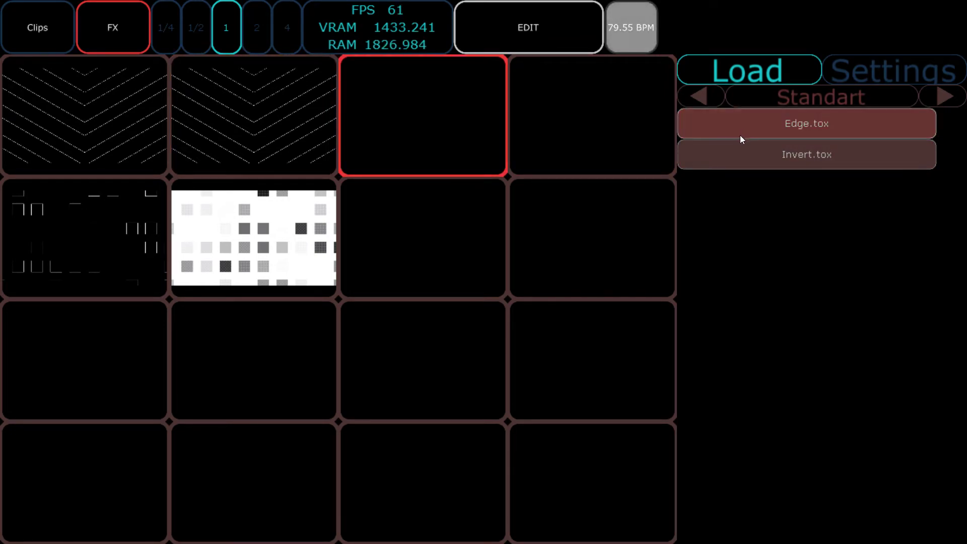
{"action": "left_click", "coordinate": [283, 142]}
{"action": "left_click", "coordinate": [788, 130]}
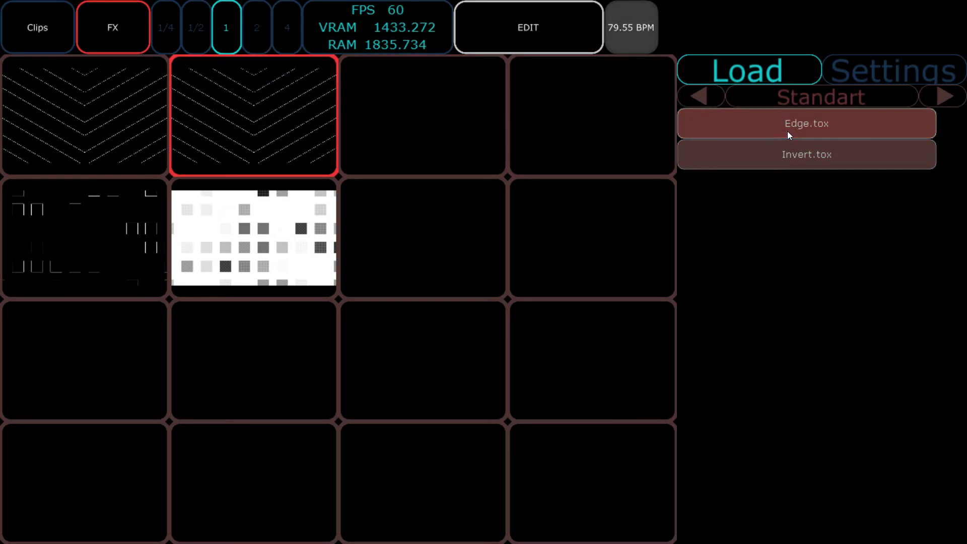
{"action": "left_click", "coordinate": [770, 153]}
{"action": "left_click", "coordinate": [782, 123]}
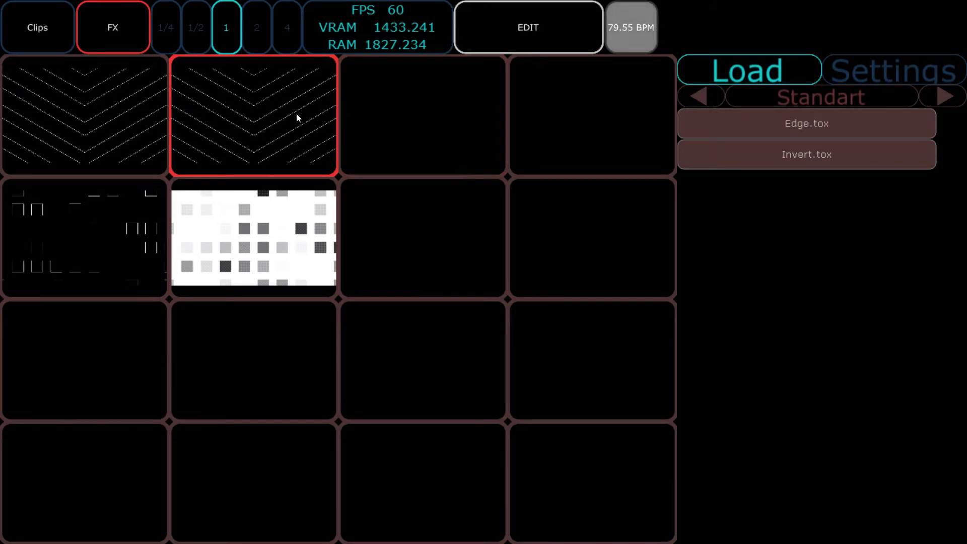
{"action": "left_click", "coordinate": [133, 122]}
{"action": "left_click", "coordinate": [284, 118]}
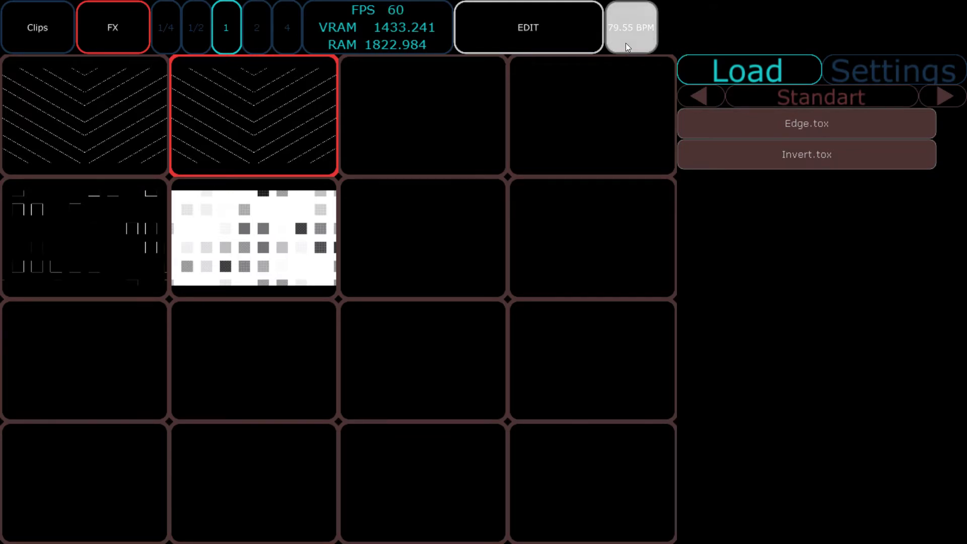
{"action": "left_click", "coordinate": [626, 22]}
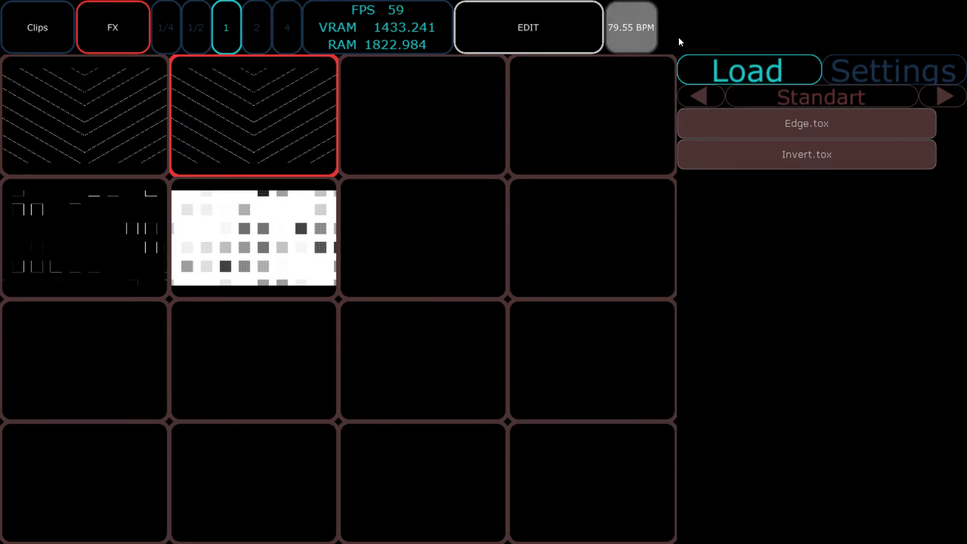
{"action": "left_click", "coordinate": [632, 33]}
{"action": "left_click", "coordinate": [632, 33]}
{"action": "left_click", "coordinate": [632, 33]}
{"action": "left_click", "coordinate": [632, 33]}
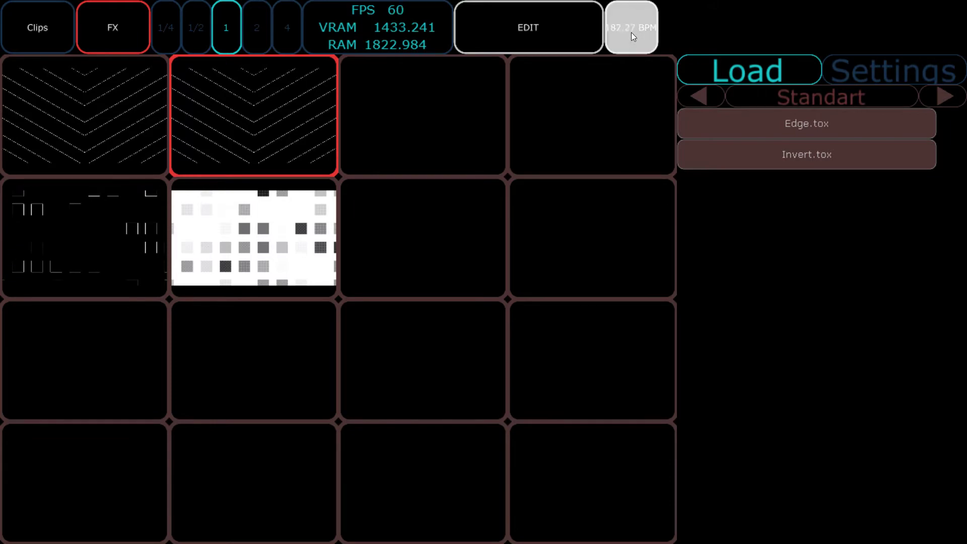
{"action": "left_click", "coordinate": [632, 32]}
{"action": "left_click", "coordinate": [632, 32]}
{"action": "left_click", "coordinate": [632, 32]}
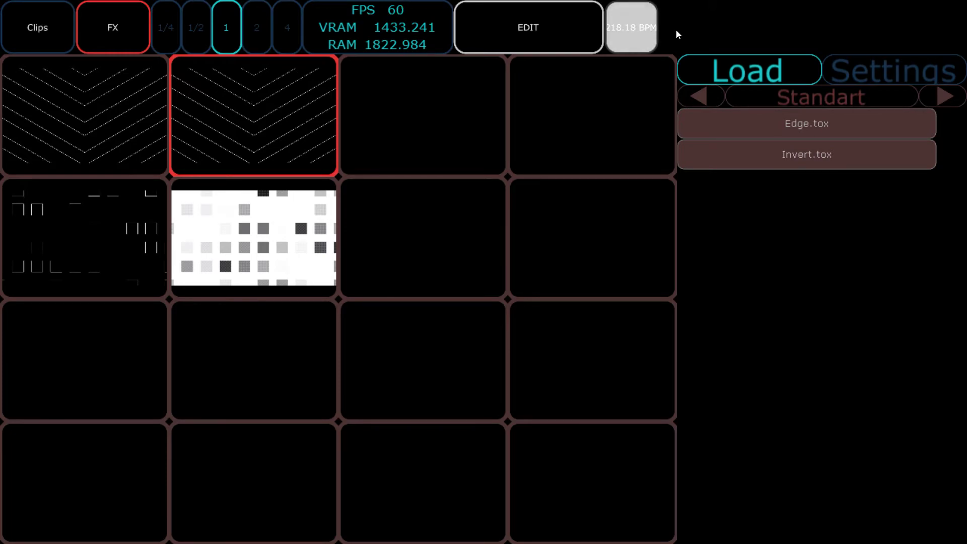
{"action": "left_click", "coordinate": [645, 29]}
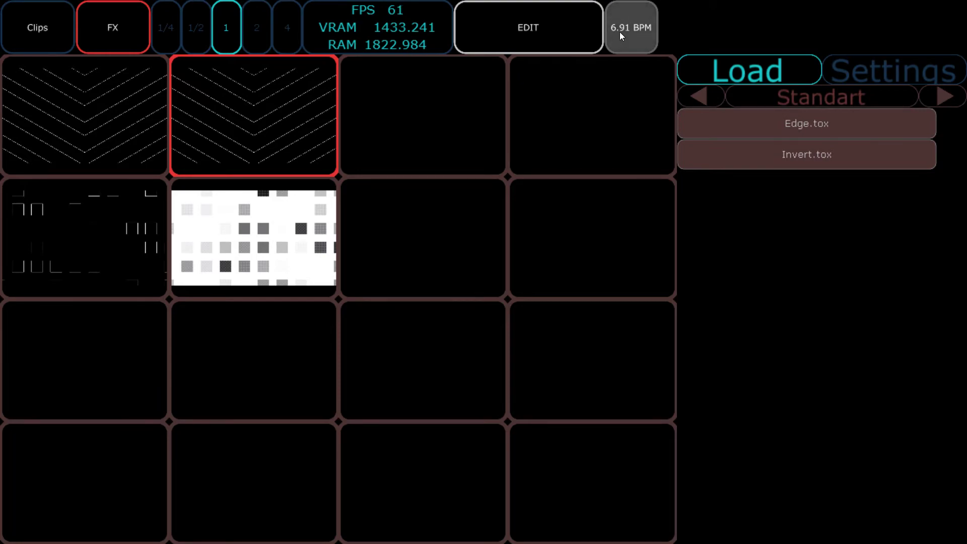
{"action": "left_click", "coordinate": [635, 31]}
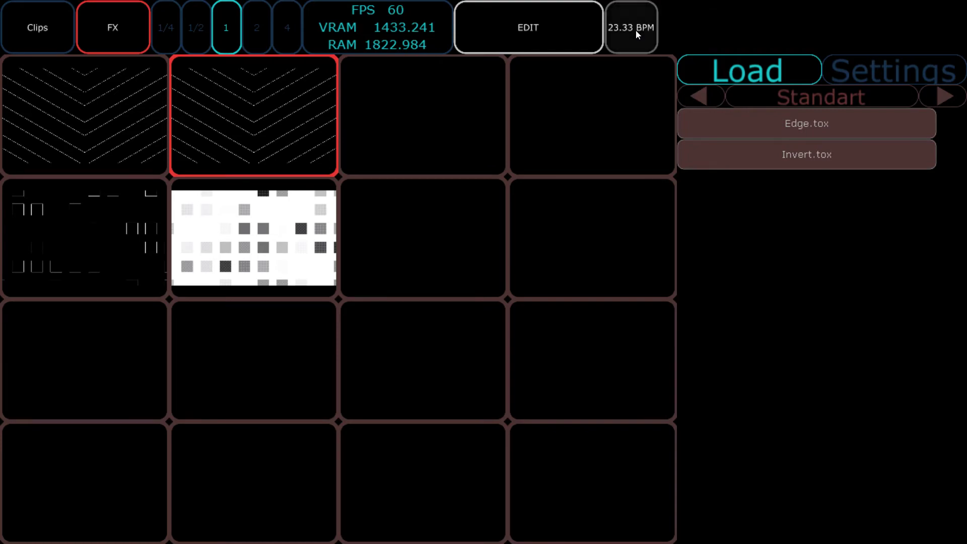
{"action": "left_click", "coordinate": [642, 30]}
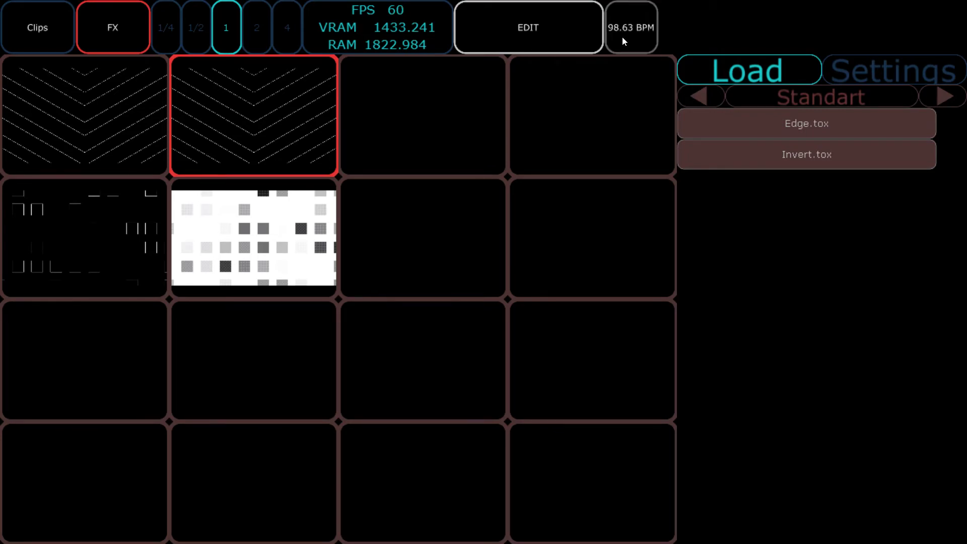
{"action": "left_click", "coordinate": [618, 31]}
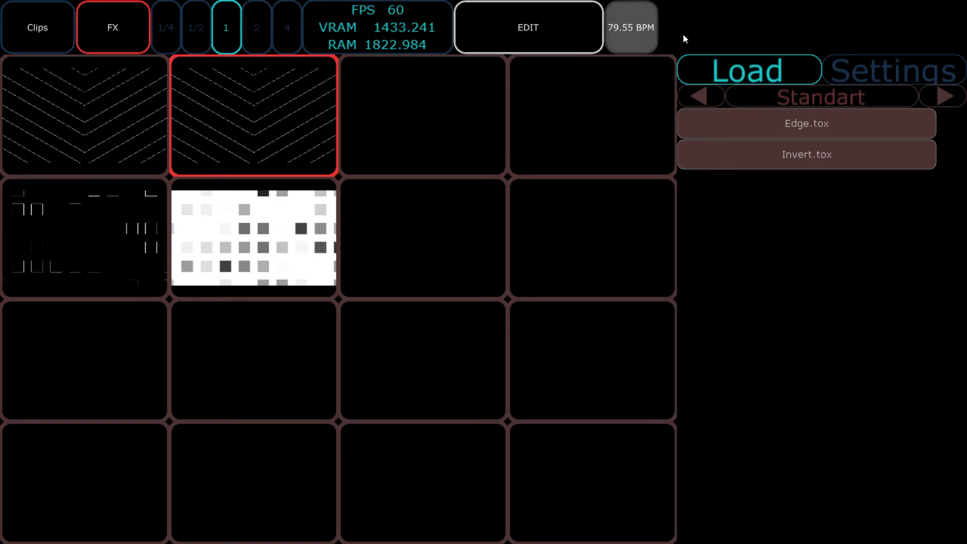
- Leave perform mode with Esc and close the container parameters panel with P
{"action": "key", "text": "Escape"}
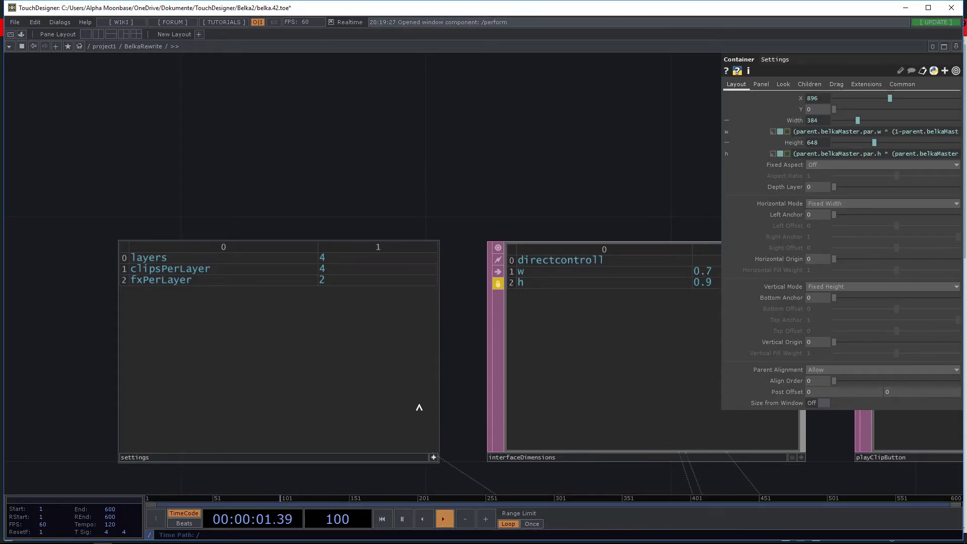
{"action": "scroll", "coordinate": [406, 348], "scroll_direction": "down", "scroll_amount": 4}
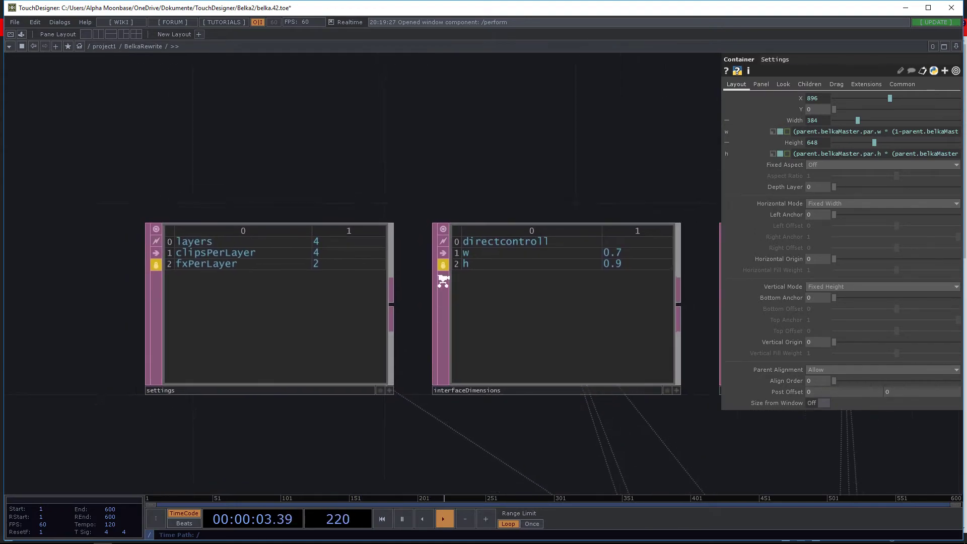
{"action": "key", "text": "p"}
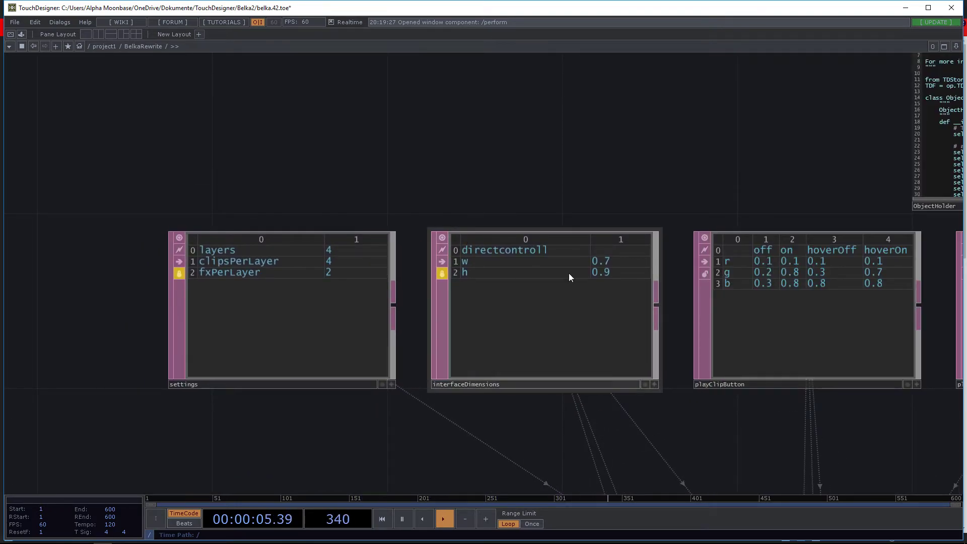
- Bring the settings table (layers 4, clipsPerLayer 4, fxPerLayer 2) into view in the network
{"action": "left_click_drag", "start_coordinate": [722, 198], "coordinate": [429, 187]}
{"action": "scroll", "coordinate": [833, 183], "scroll_direction": "up", "scroll_amount": 3}
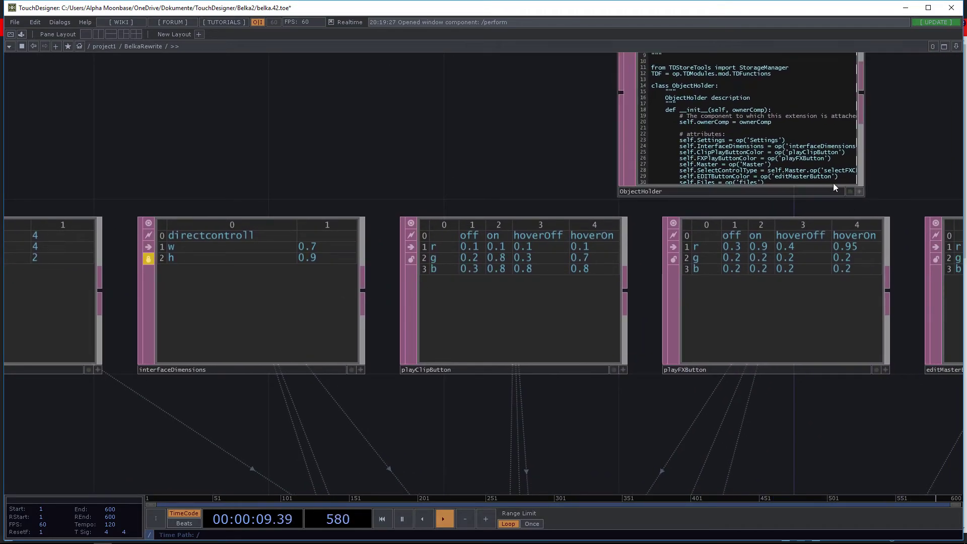
{"action": "scroll", "coordinate": [727, 168], "scroll_direction": "down", "scroll_amount": 5}
{"action": "left_click_drag", "start_coordinate": [761, 297], "coordinate": [761, 298]}
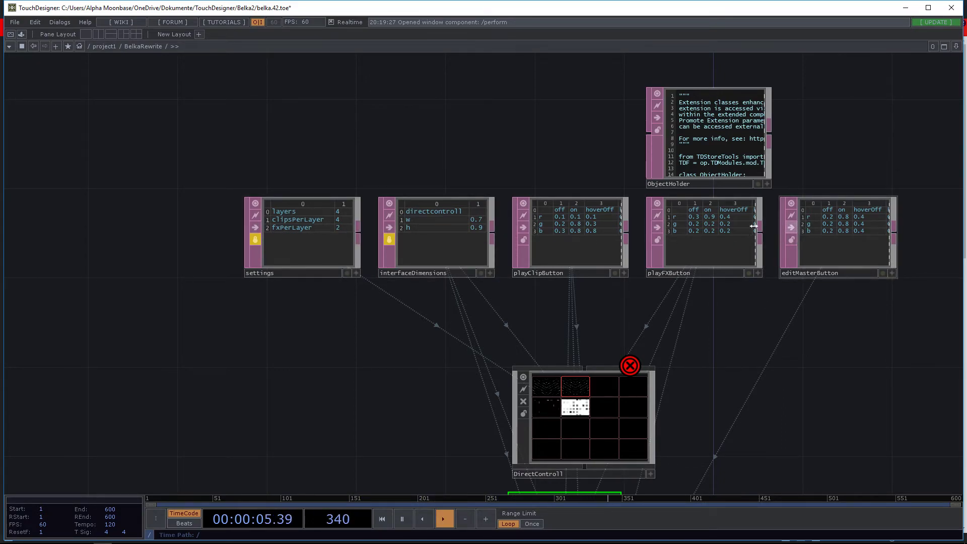
{"action": "scroll", "coordinate": [352, 227], "scroll_direction": "up", "scroll_amount": 3}
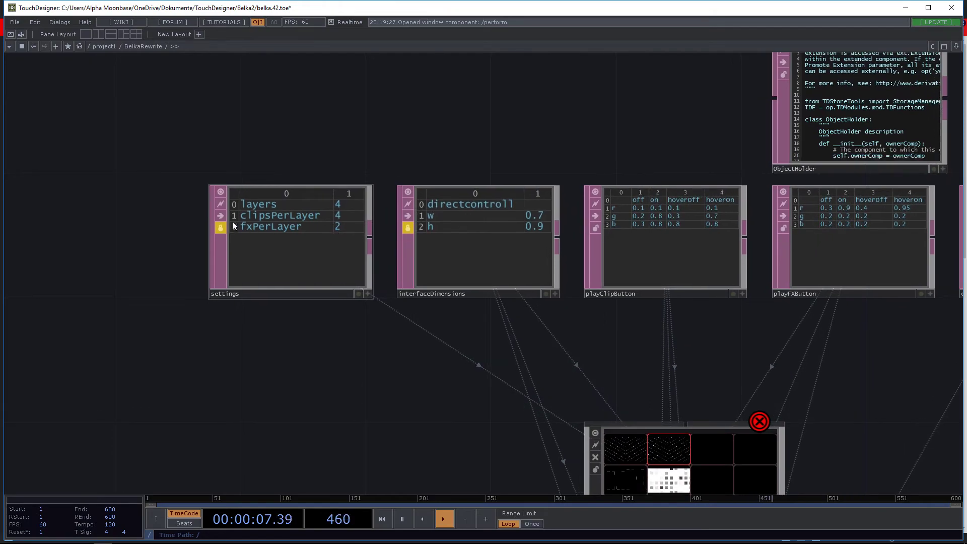
{"action": "left_click", "coordinate": [368, 294]}
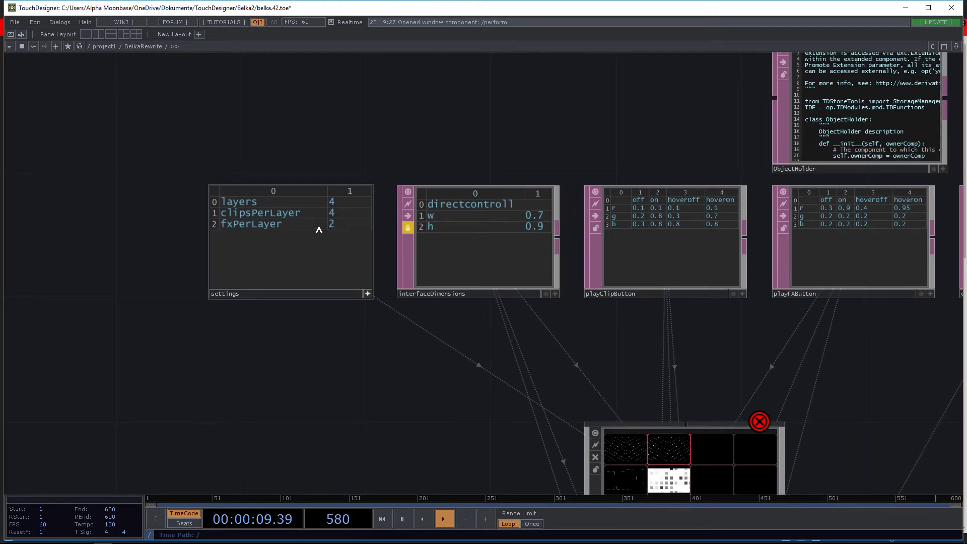
{"action": "key", "text": "h"}
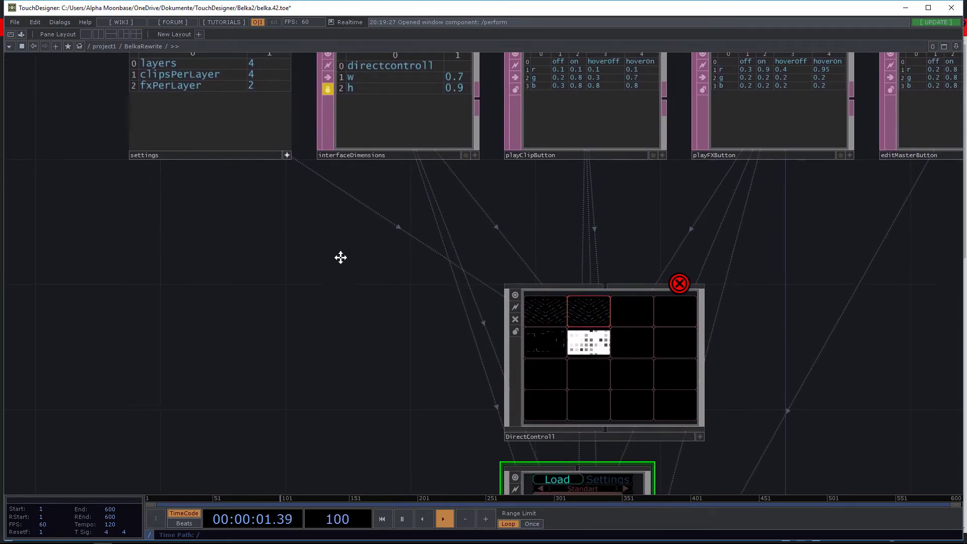
{"action": "scroll", "coordinate": [356, 250], "scroll_direction": "up", "scroll_amount": 5}
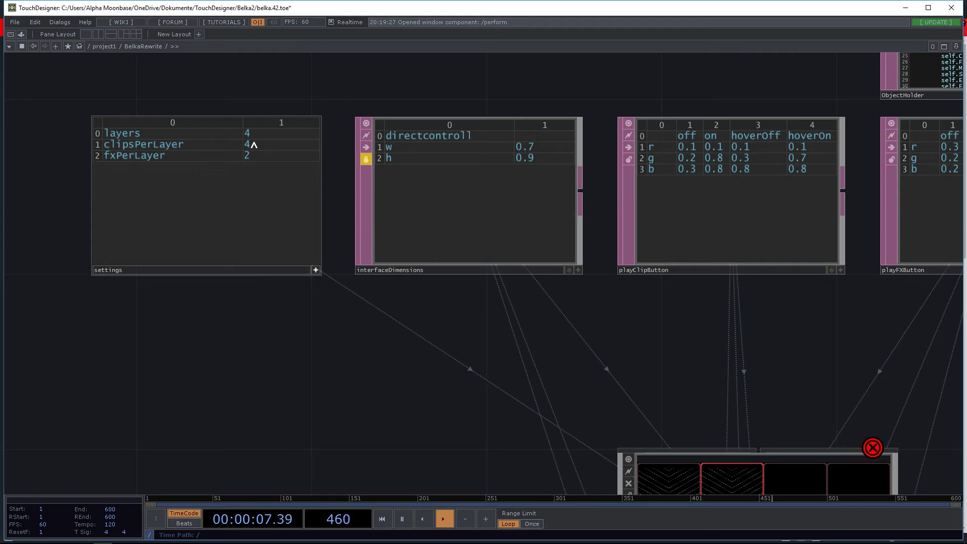
- Change the layers value in the settings table to 10
{"action": "left_click", "coordinate": [260, 150]}
{"action": "key", "text": "Up"}
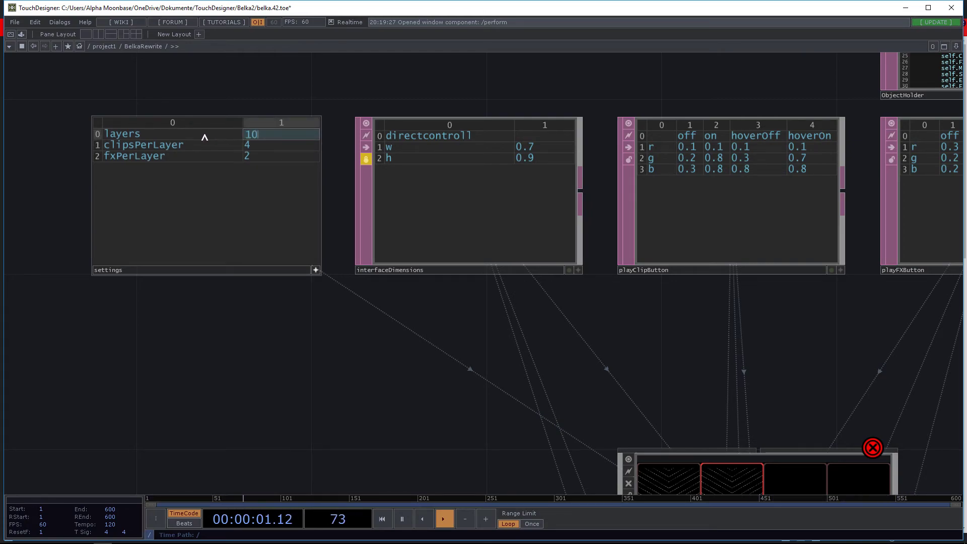
{"action": "type", "text": "10"}
{"action": "key", "text": "Return"}
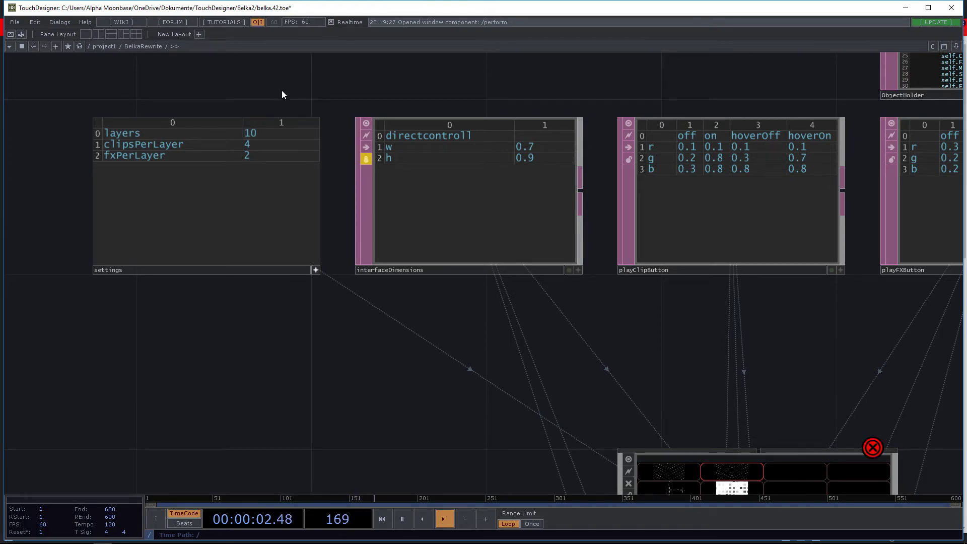
- Check the ten-row clip grid in perform mode, pick a clip, turn edit mode off, and exit
{"action": "key", "text": "F1"}
{"action": "left_click", "coordinate": [208, 43]}
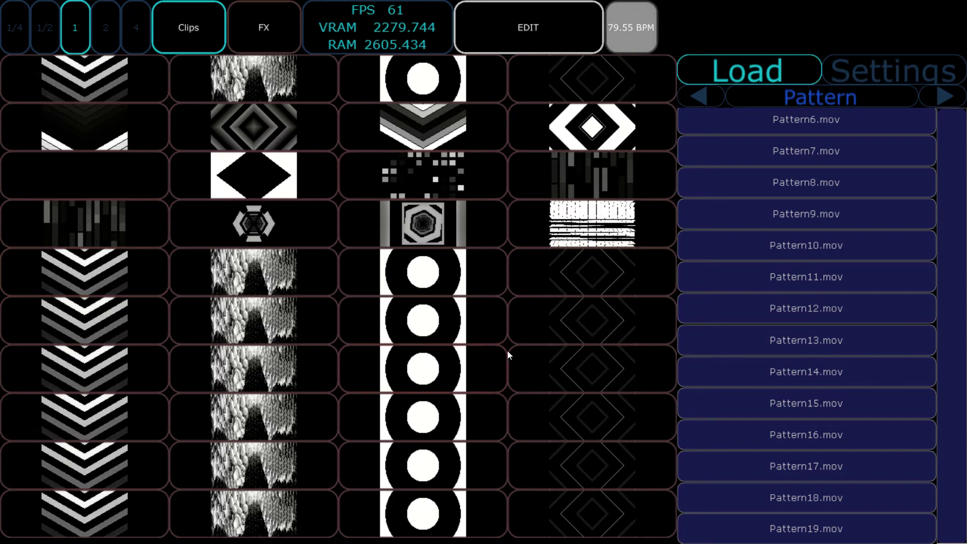
{"action": "left_click", "coordinate": [253, 272]}
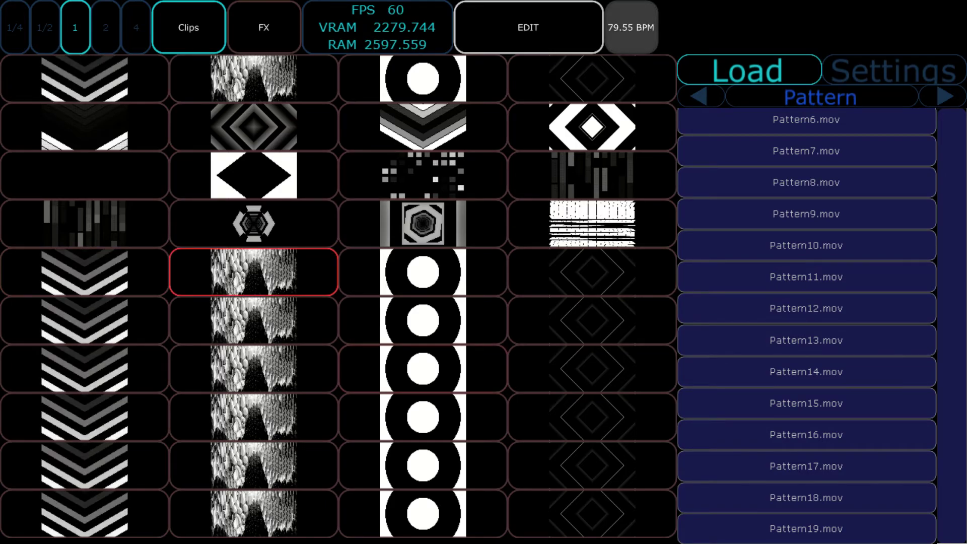
{"action": "left_click", "coordinate": [528, 28]}
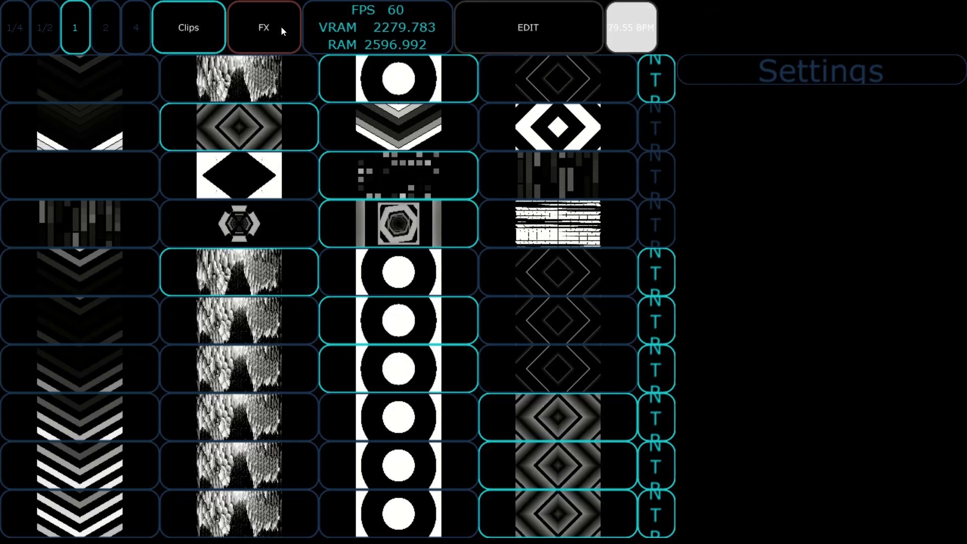
{"action": "key", "text": "Escape"}
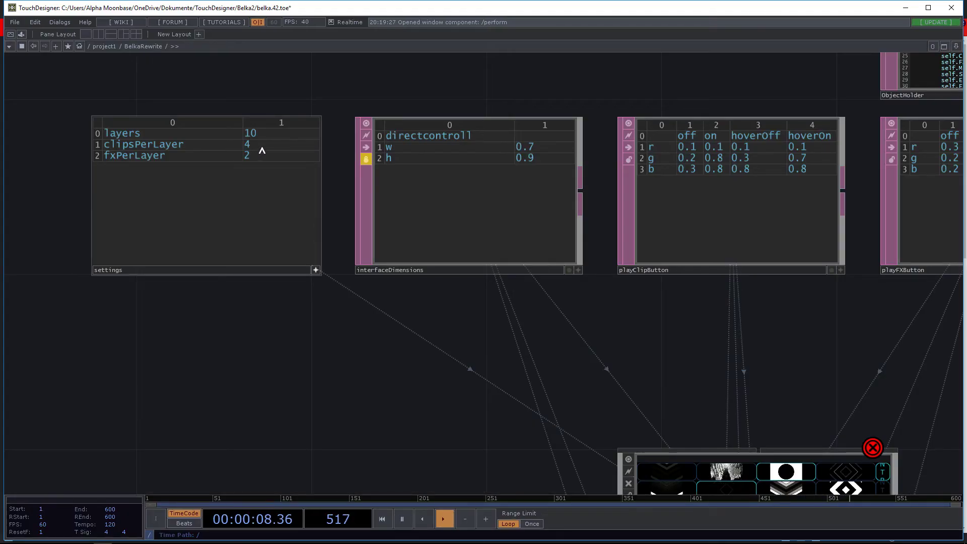
- Set layers to 4 and clipsPerLayer to 10, then preview the 4×10 grid in perform mode
{"action": "left_click", "coordinate": [250, 135]}
{"action": "type", "text": "4"}
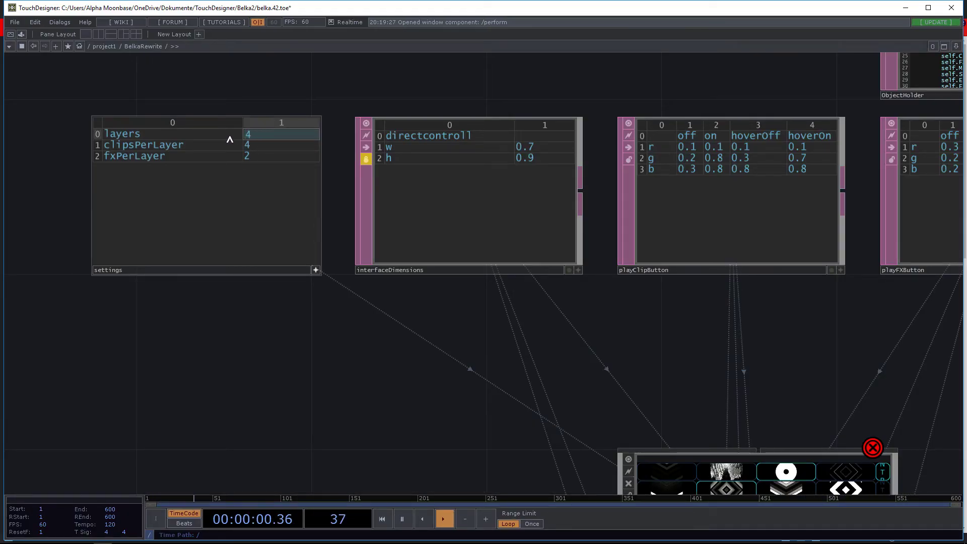
{"action": "left_click", "coordinate": [269, 146]}
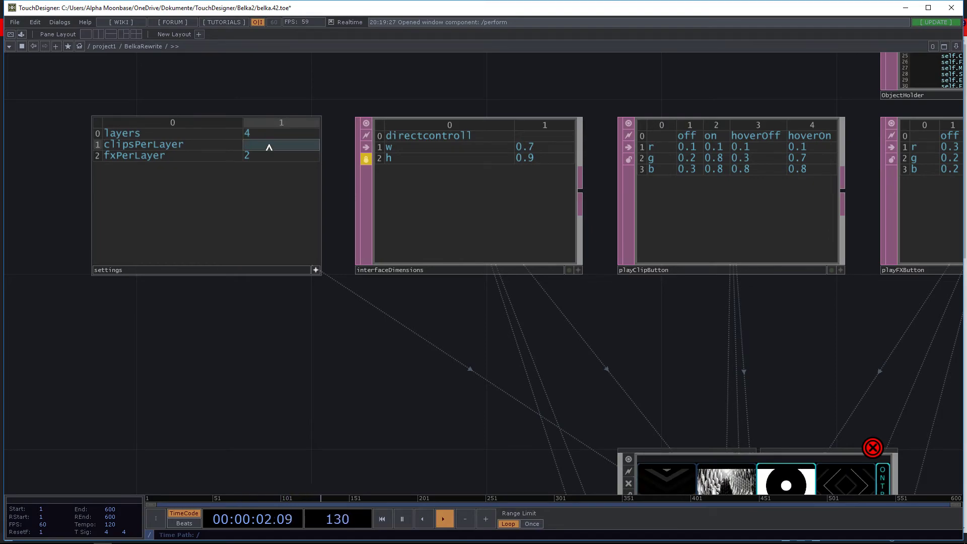
{"action": "type", "text": "10"}
{"action": "key", "text": "Return"}
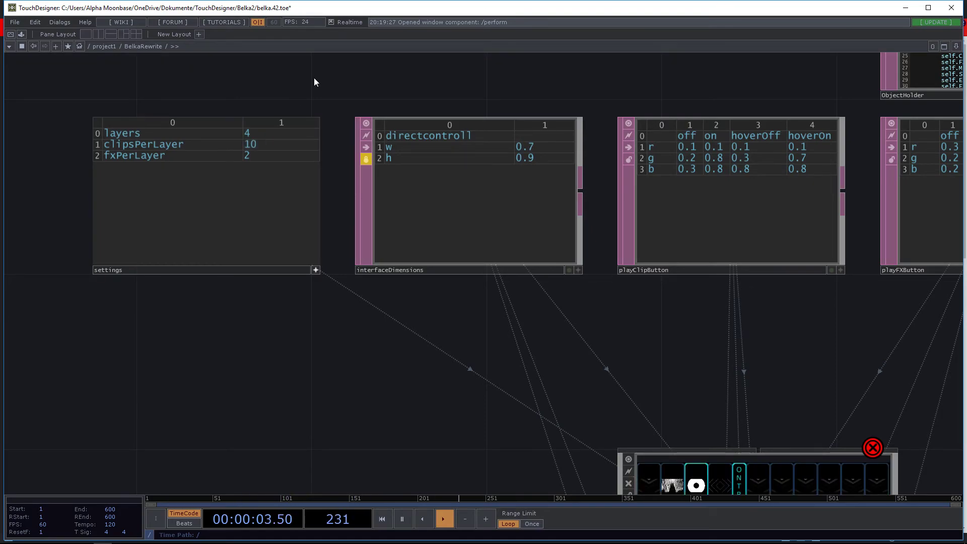
{"action": "key", "text": "F1"}
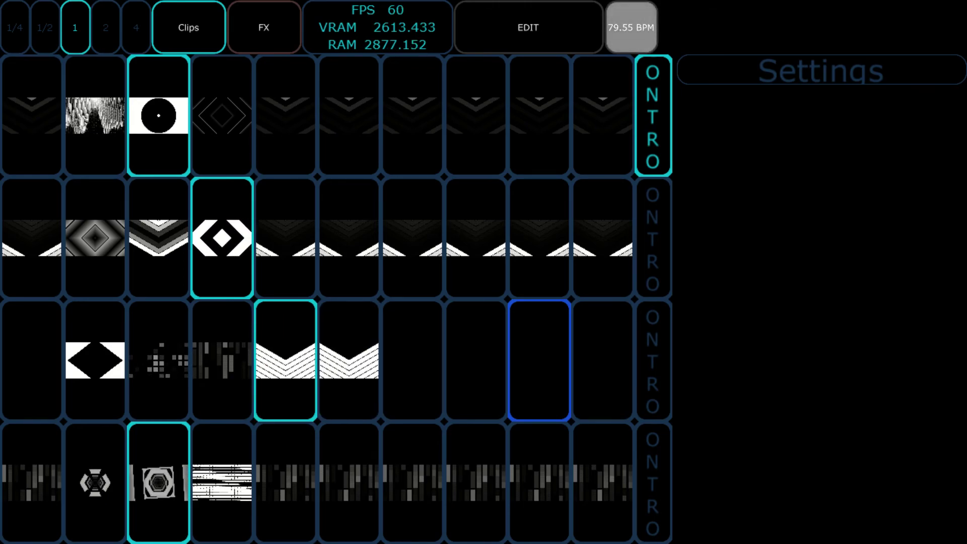
{"action": "key", "text": "Escape"}
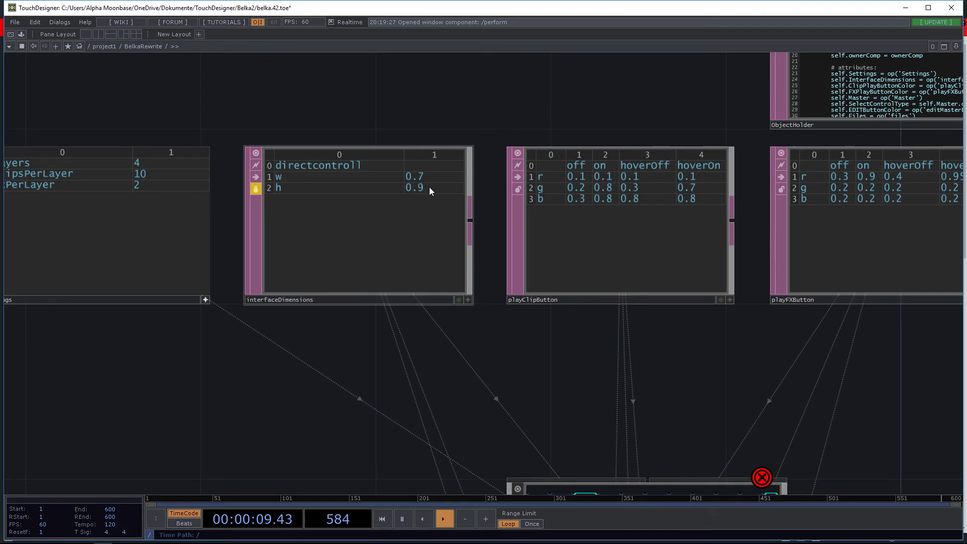
- Change the interfaceDimensions w value from 0.7 to 0.9
{"action": "left_click", "coordinate": [468, 300]}
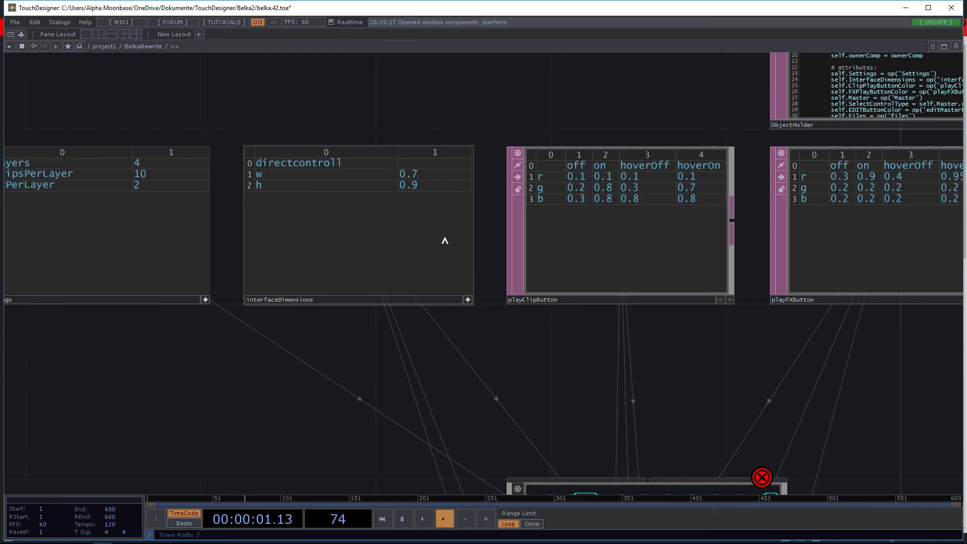
{"action": "left_click", "coordinate": [428, 185]}
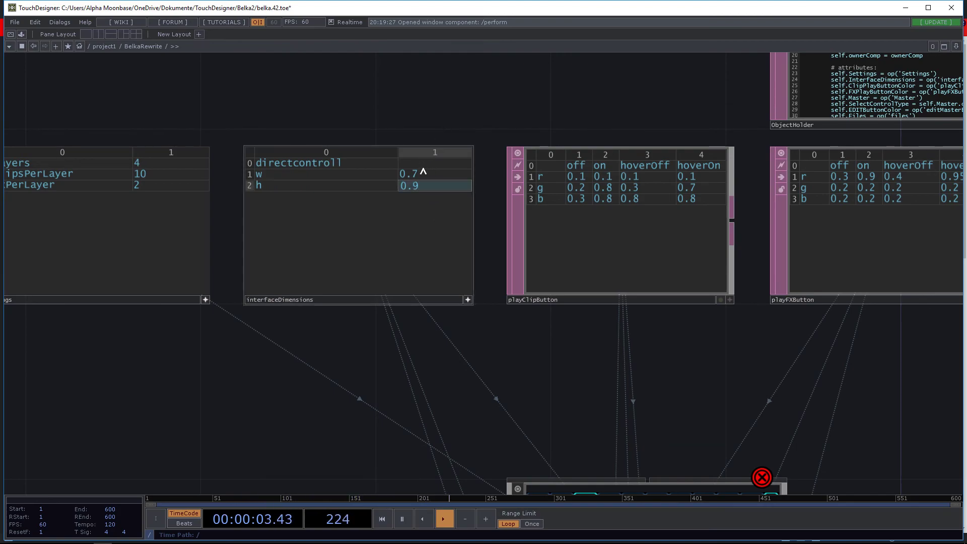
{"action": "left_click", "coordinate": [425, 175]}
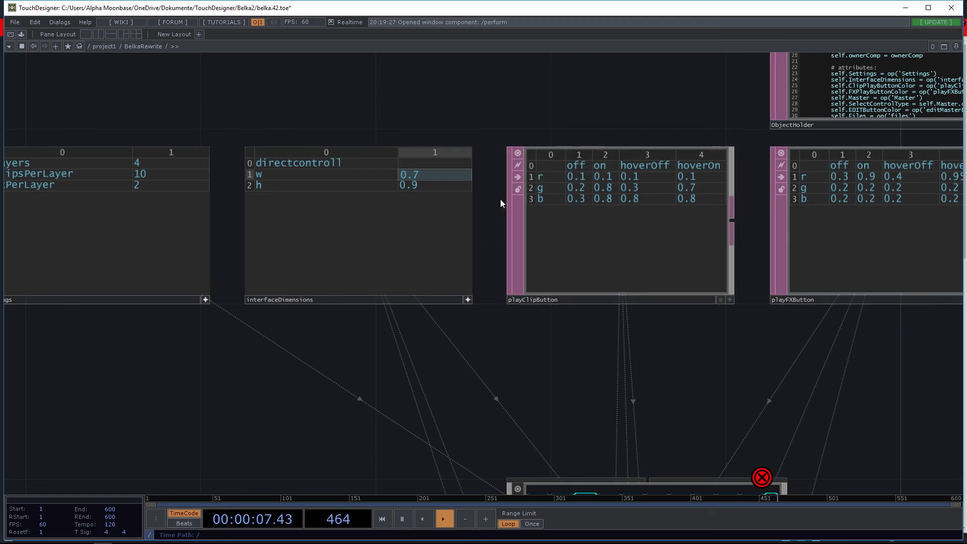
{"action": "key", "text": "BackSpace"}
{"action": "type", "text": "9"}
{"action": "key", "text": "Return"}
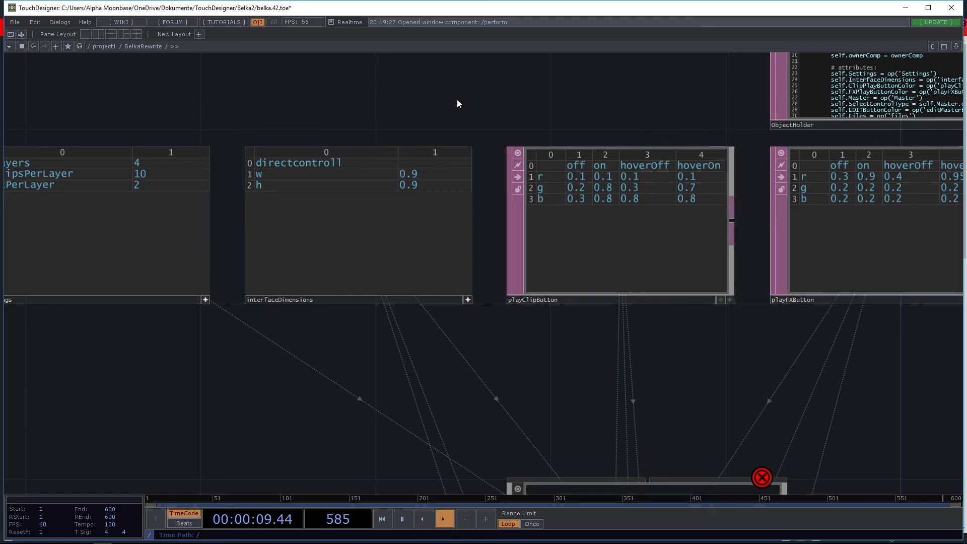
- In perform mode, open the clip settings panel and try a lighter blend, then Multiply
{"action": "key", "text": "F1"}
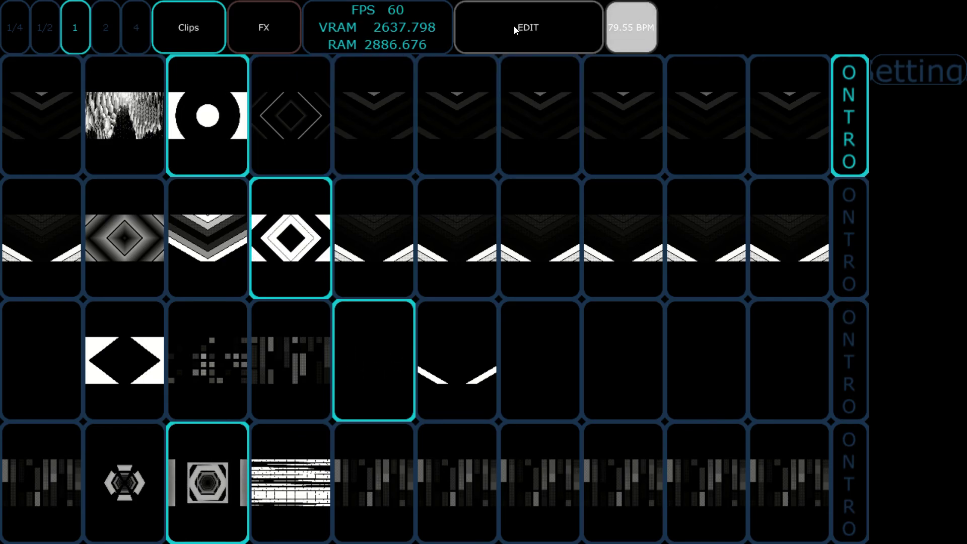
{"action": "left_click", "coordinate": [908, 81]}
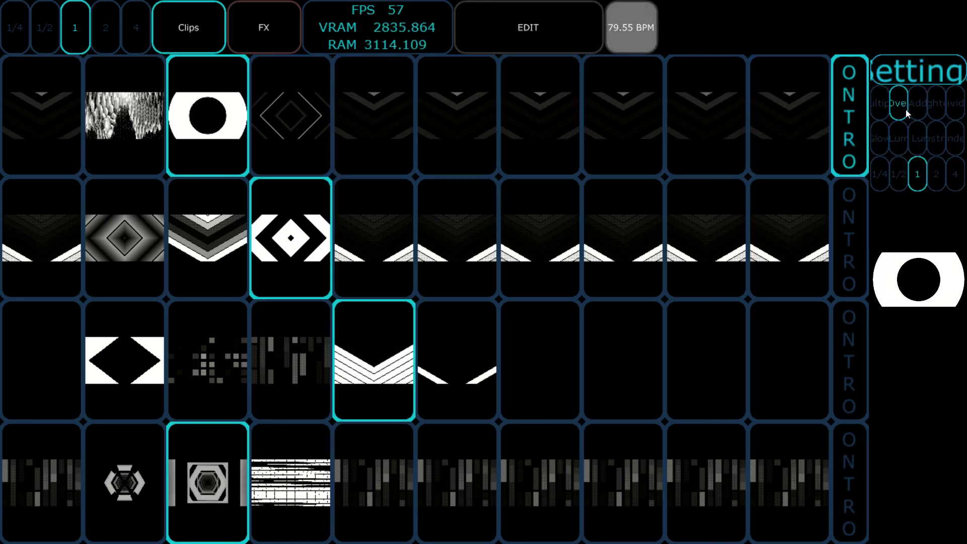
{"action": "left_click", "coordinate": [934, 104]}
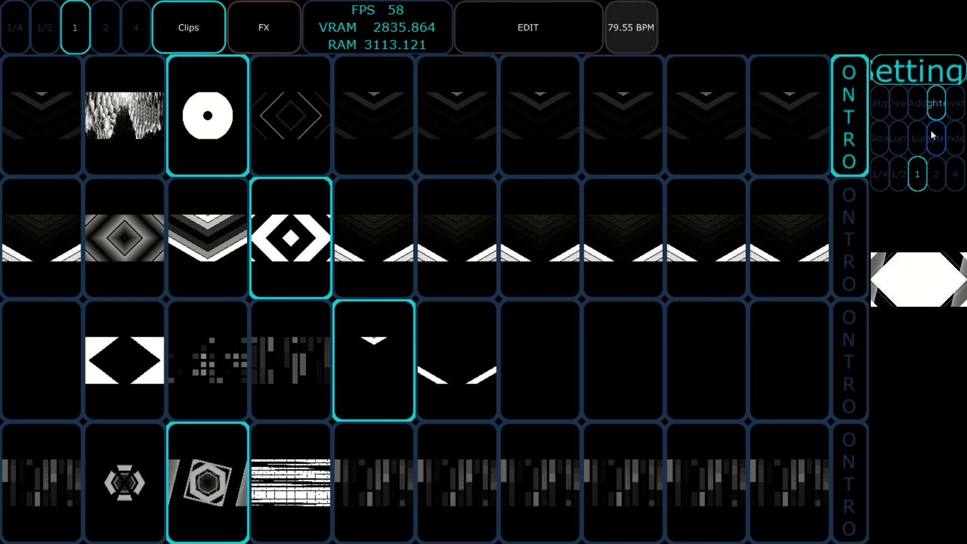
{"action": "left_click", "coordinate": [881, 104]}
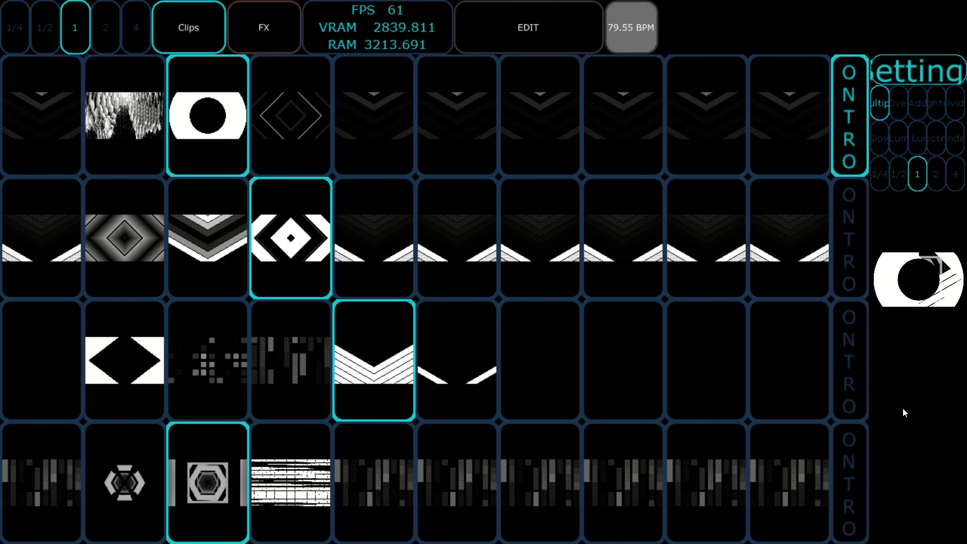
{"action": "key", "text": "Escape"}
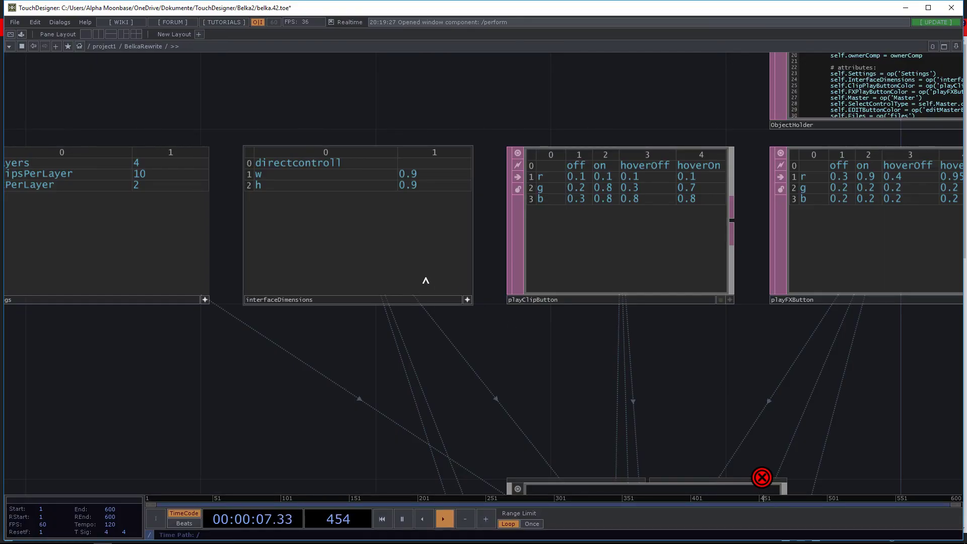
{"action": "left_click", "coordinate": [429, 177]}
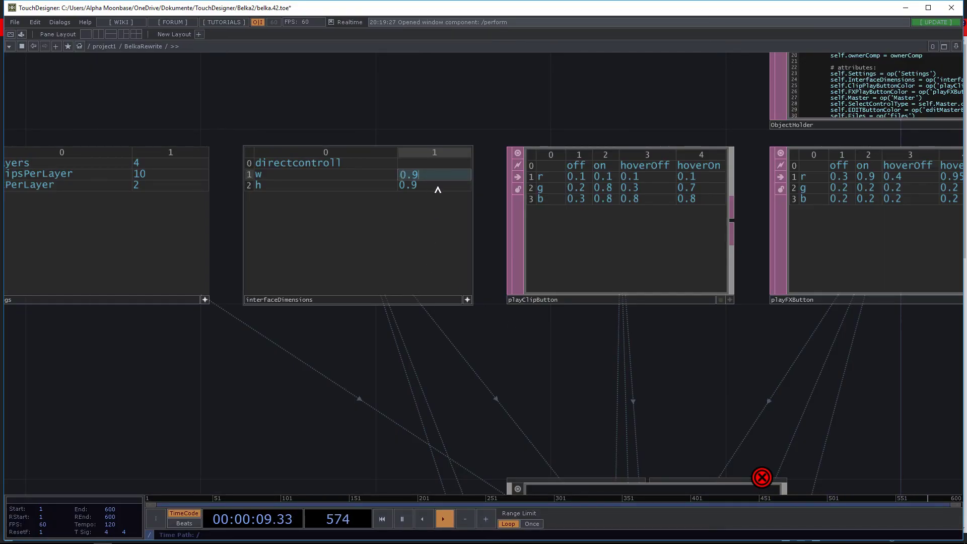
{"action": "key", "text": "Return"}
{"action": "key", "text": "F1"}
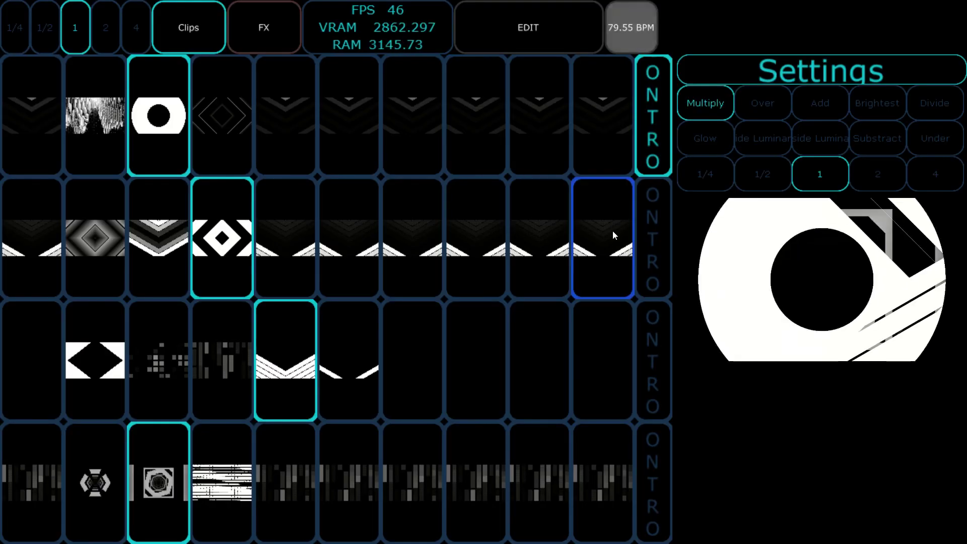
{"action": "key", "text": "Escape"}
{"action": "scroll", "coordinate": [589, 280], "scroll_direction": "down", "scroll_amount": 5}
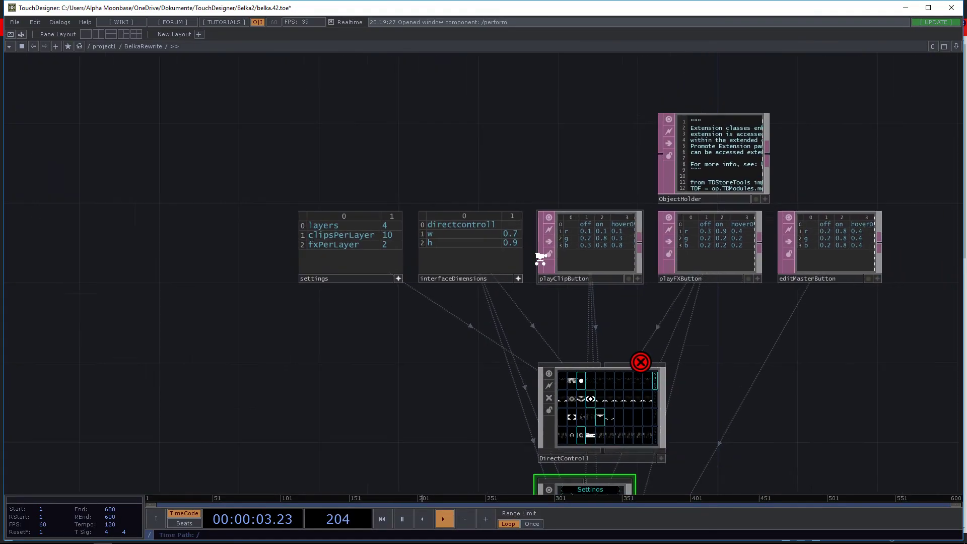
{"action": "scroll", "coordinate": [351, 243], "scroll_direction": "down", "scroll_amount": 6}
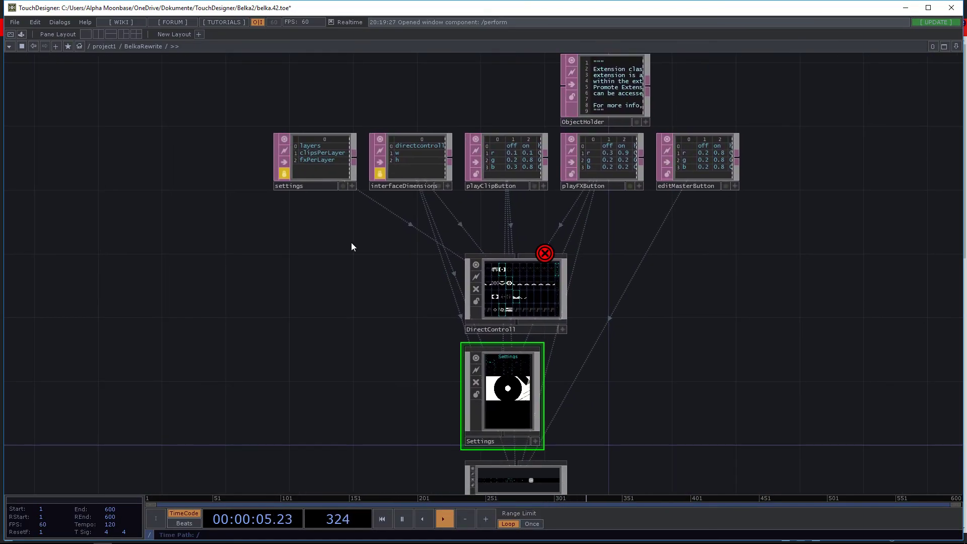
- Open the BelkaRewrite container's parameters showing its VideoFiles path and FXFiles set to FX
{"action": "scroll", "coordinate": [115, 58], "scroll_direction": "down", "scroll_amount": 3}
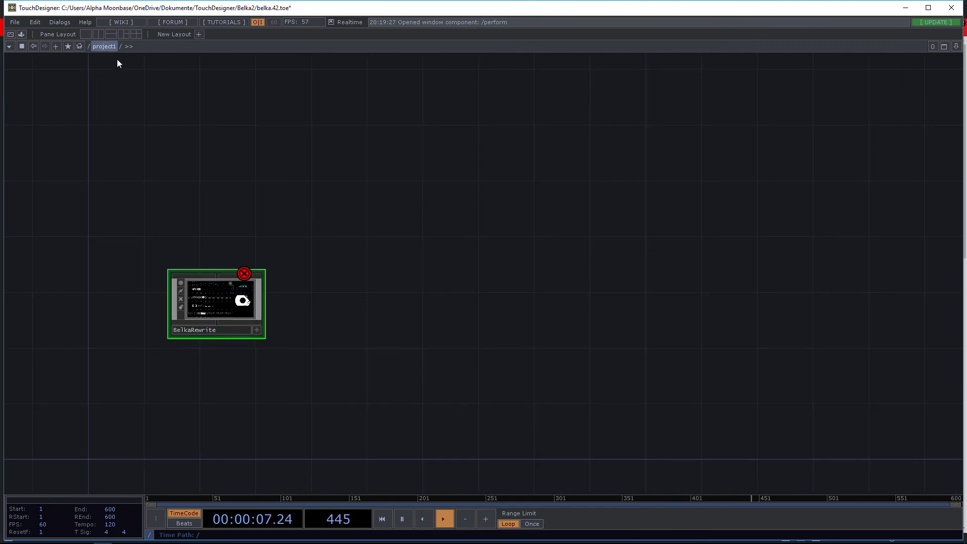
{"action": "scroll", "coordinate": [289, 335], "scroll_direction": "up", "scroll_amount": 3}
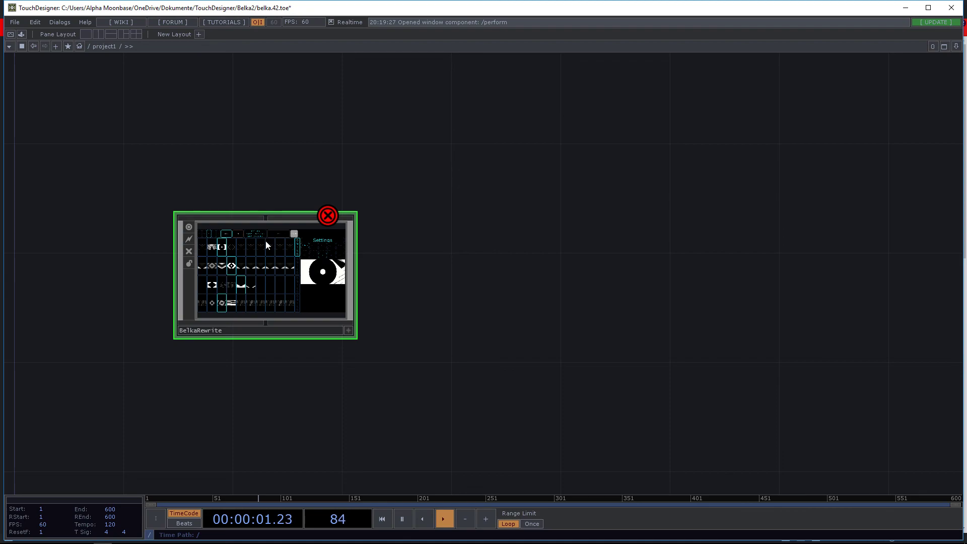
{"action": "key", "text": "p"}
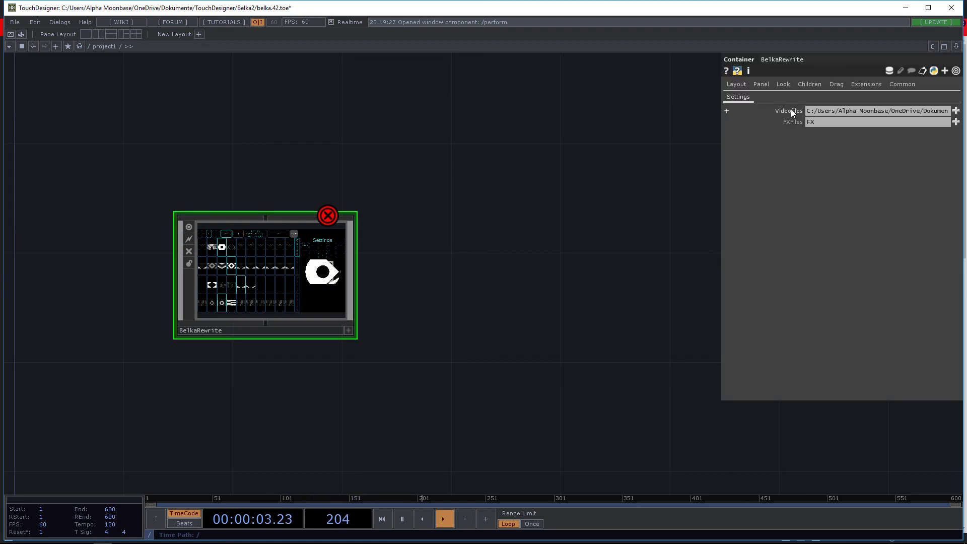